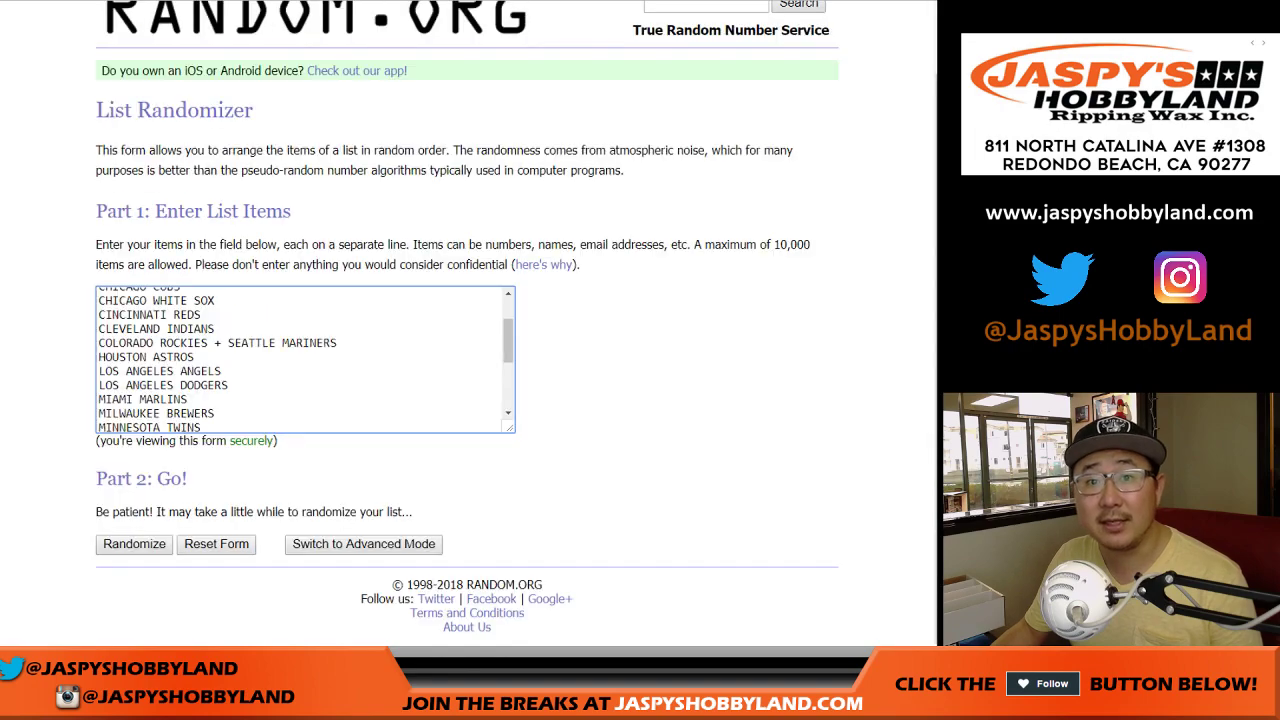
# - Randomize the list of team names seven times in the List Randomizer
pyautogui.click(134, 544)
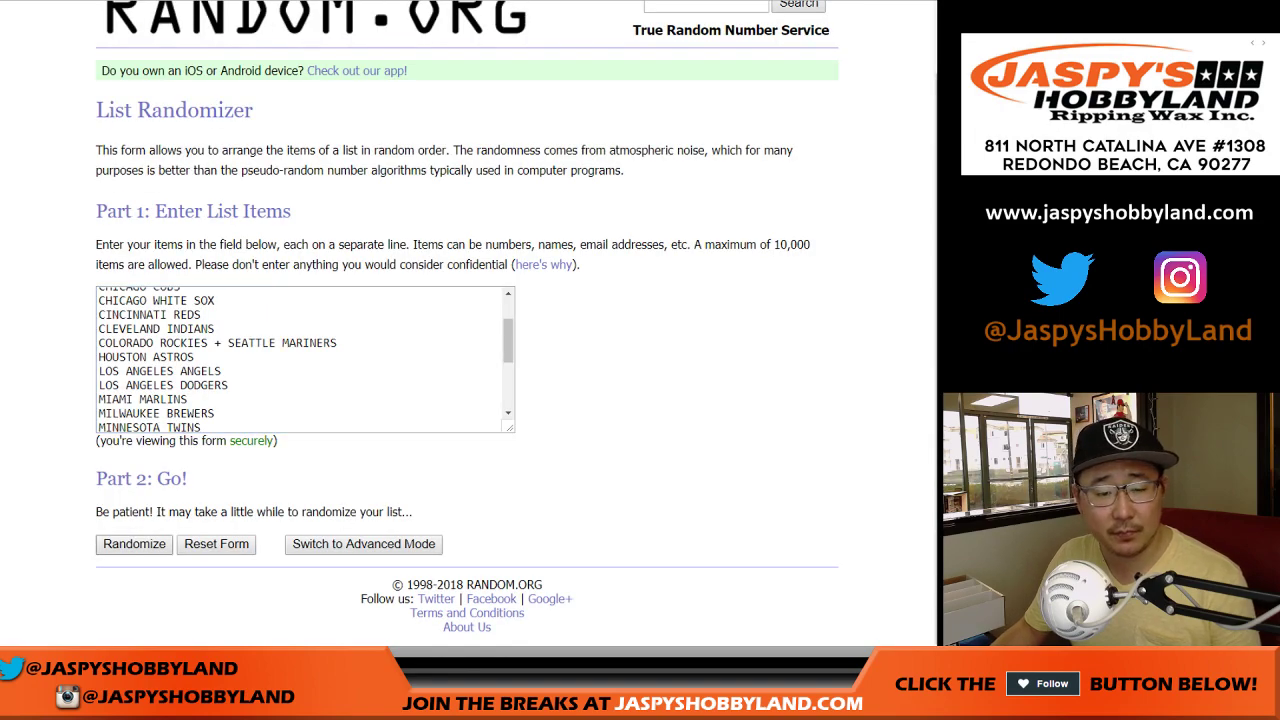
pyautogui.press('Return')
pyautogui.press('Return')
pyautogui.press('Return')
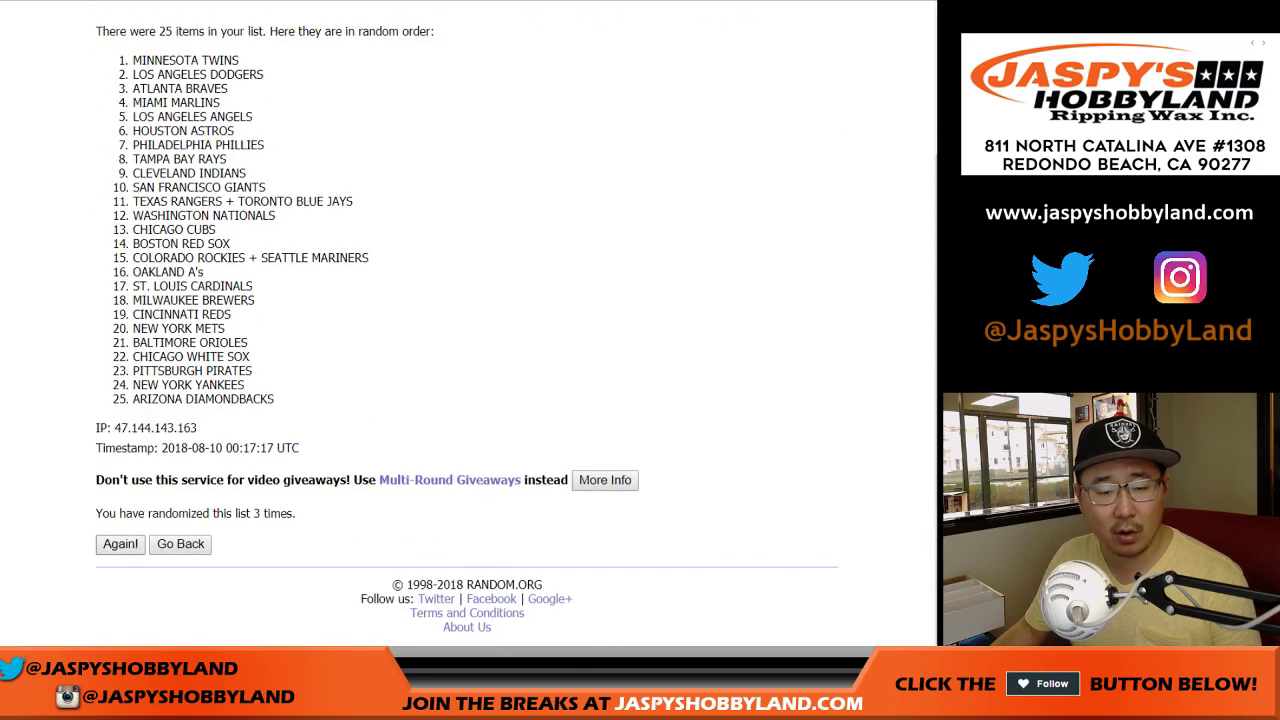
pyautogui.press('Return')
pyautogui.press('Return')
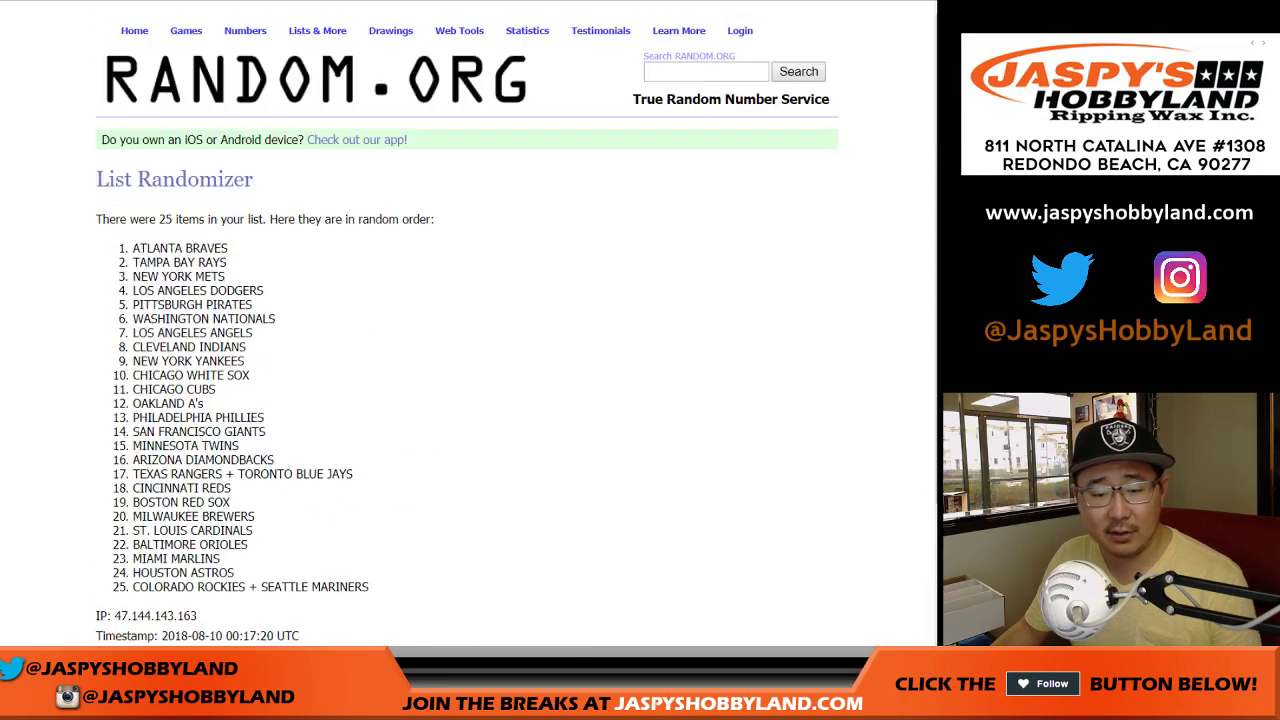
pyautogui.press('Return')
pyautogui.press('Return')
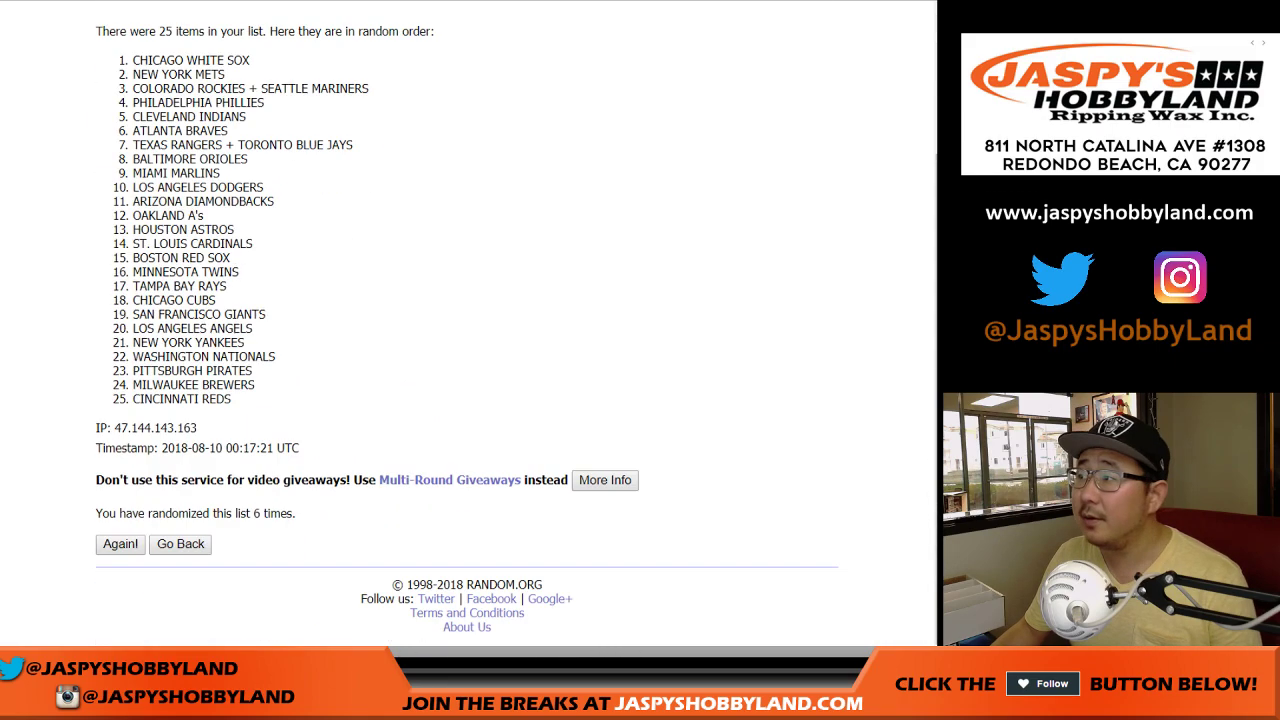
pyautogui.scroll(-3, 467, 400)
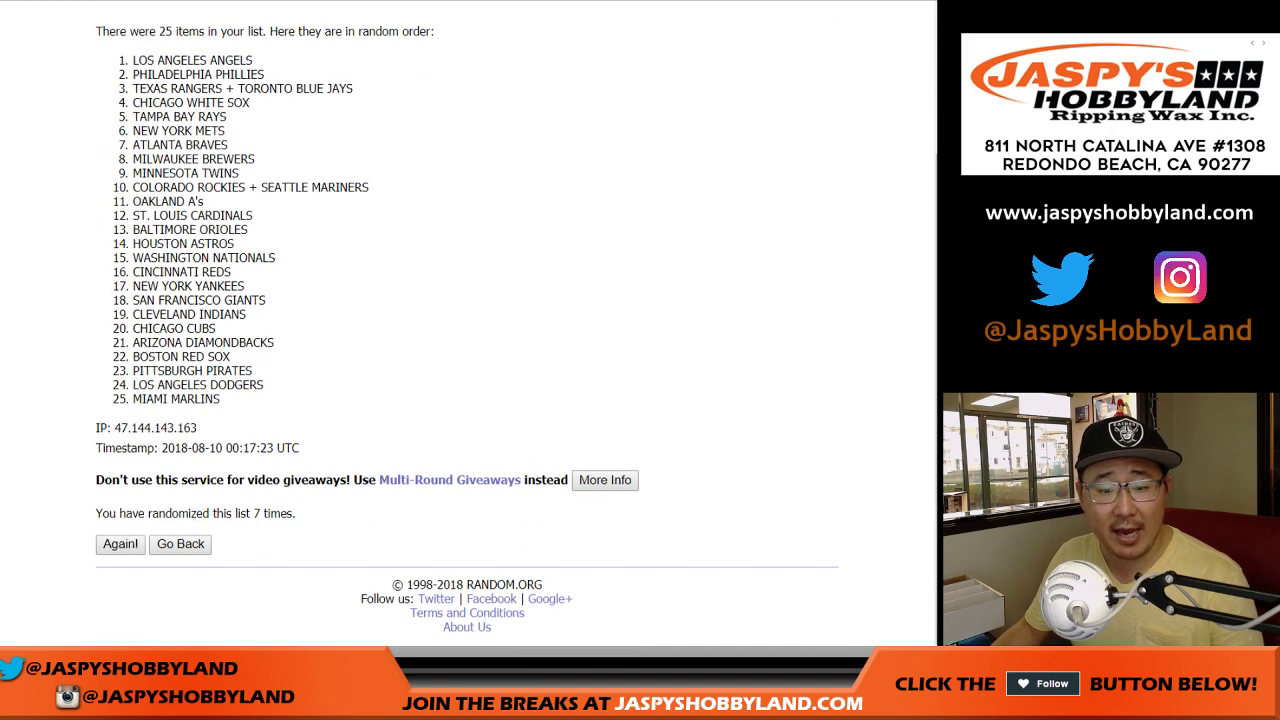
# - Copy the randomized team list and paste it into column B of the Google Sheets spreadsheet, starting at B1
pyautogui.moveTo(133, 60); pyautogui.dragTo(220, 399)
pyautogui.hotkey('ctrl', 'c')
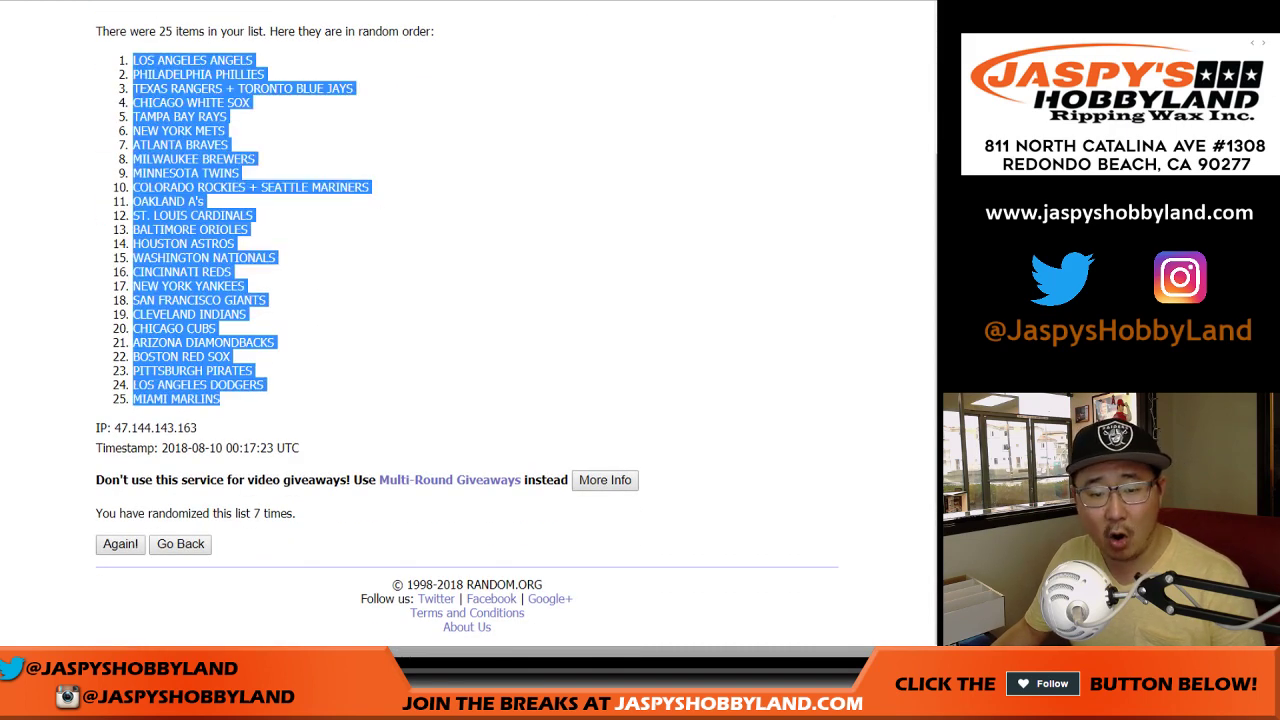
pyautogui.hotkey('ctrl', 'Tab')
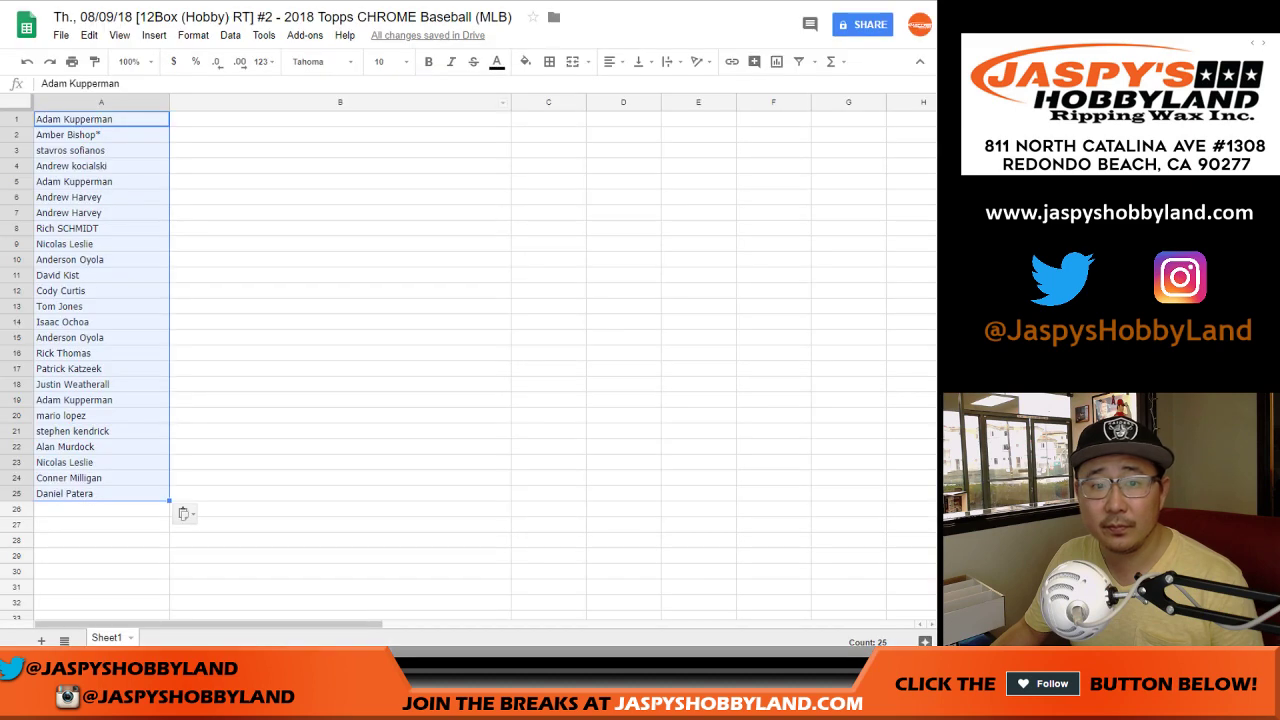
pyautogui.rightClick(227, 118)
pyautogui.click(266, 172)
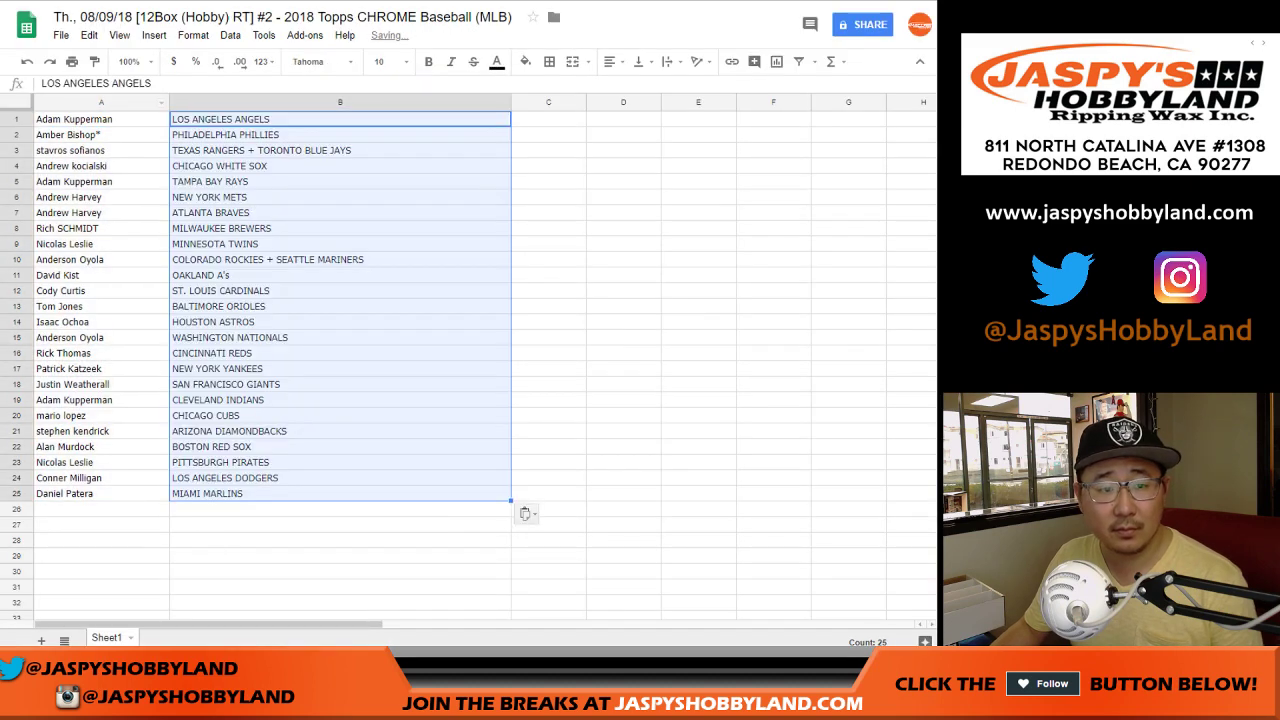
# - Format the whole sheet in Helvetica at size 14 and fit the widths of columns A and B to their contents
pyautogui.click(17, 101)
pyautogui.click(320, 61)
pyautogui.click(340, 117)
pyautogui.click(390, 61)
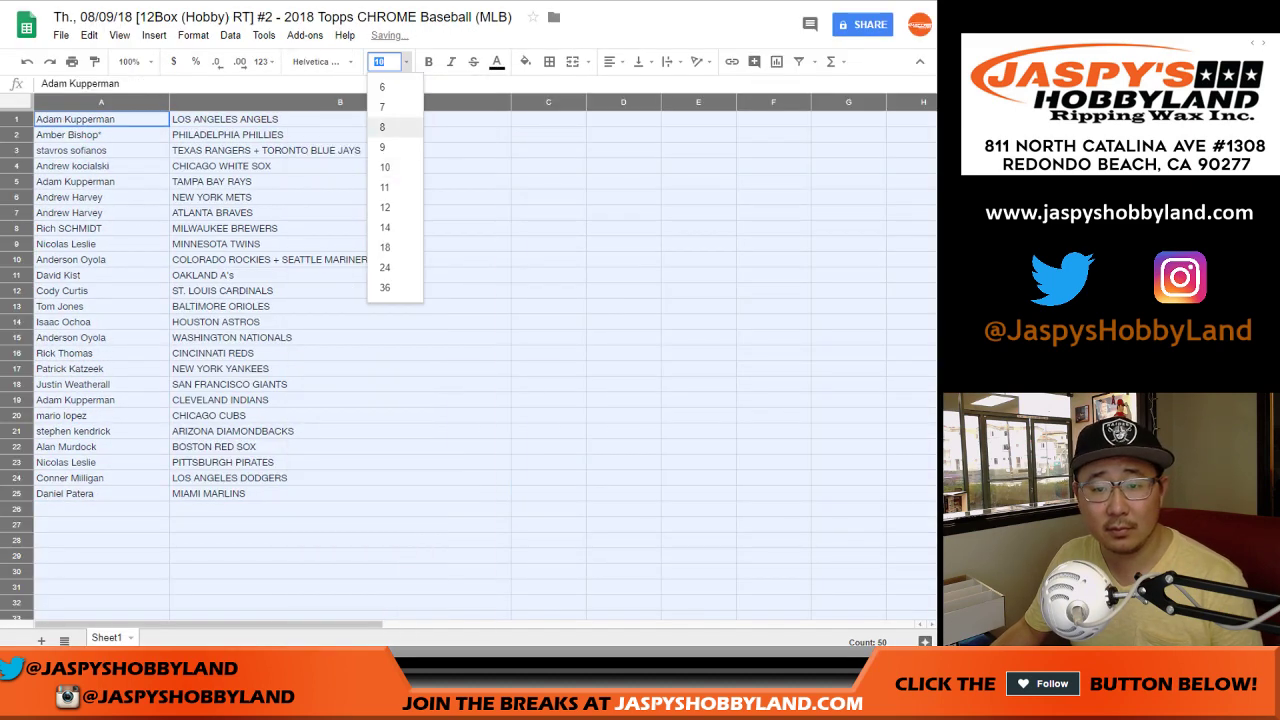
pyautogui.click(390, 228)
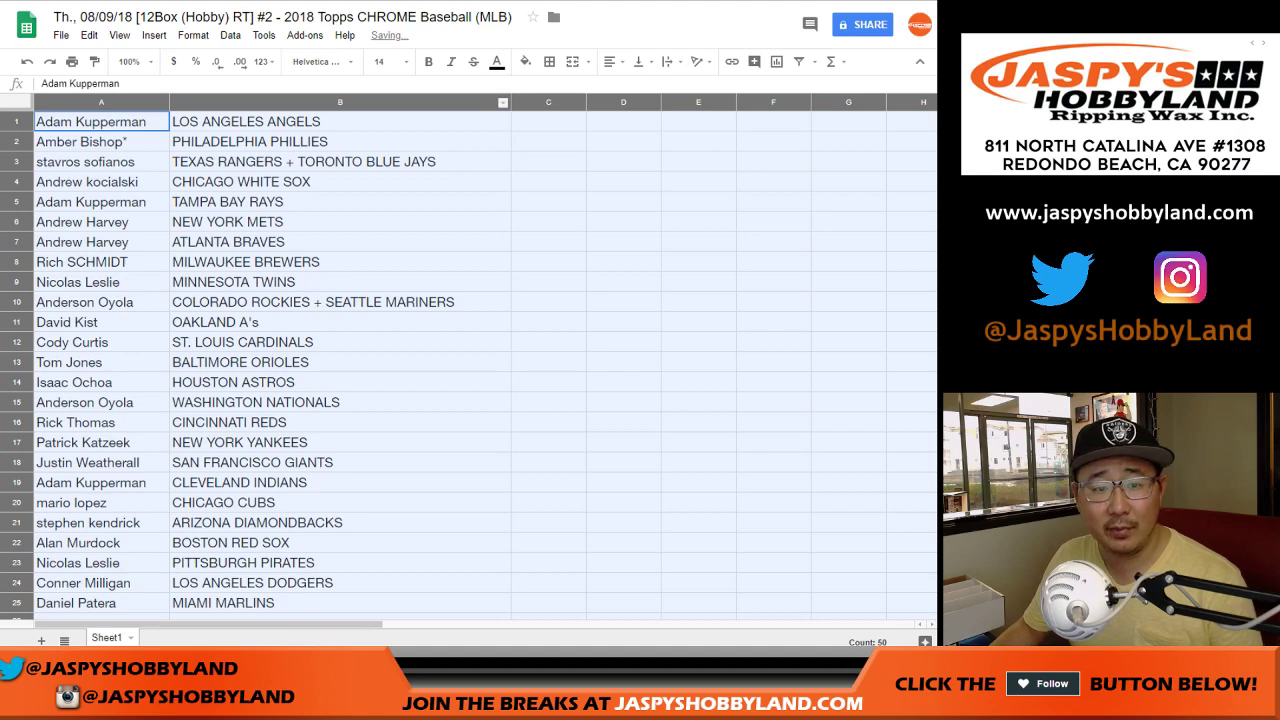
pyautogui.doubleClick(168, 101)
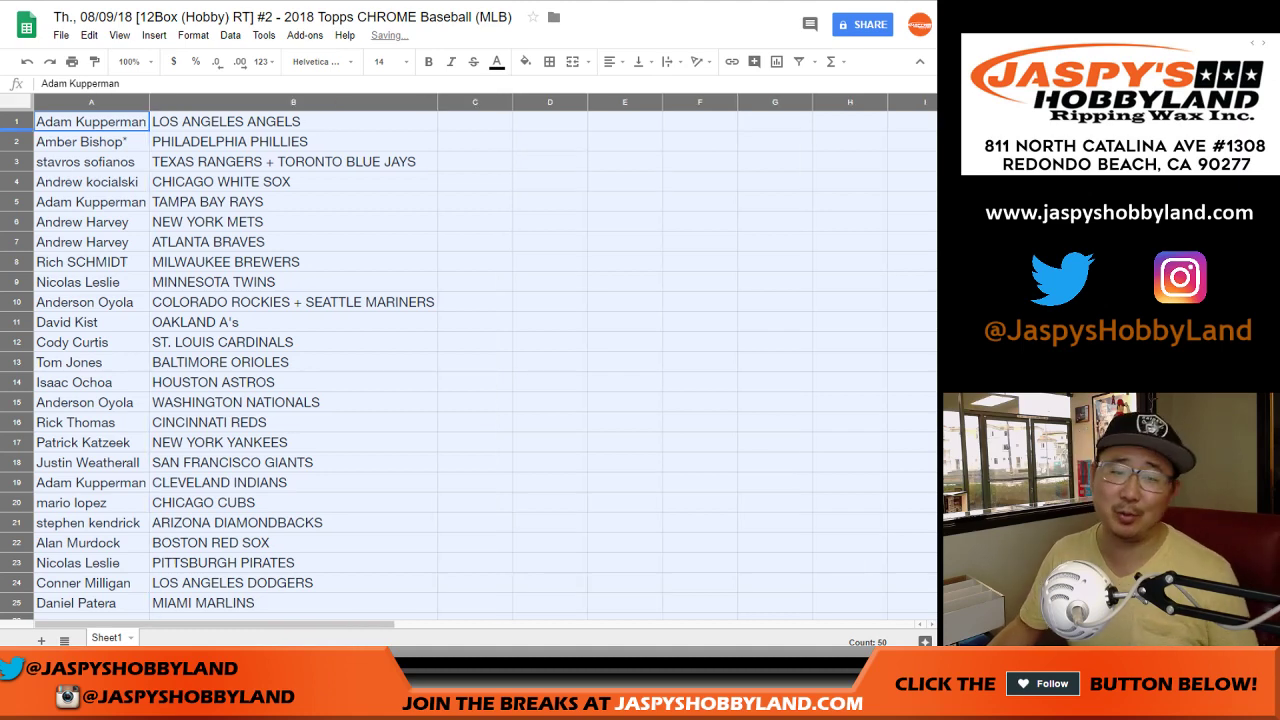
# - Go through rows 1 to 25 in order, highlighting each row to review which participant is paired with which team
pyautogui.click(17, 121)
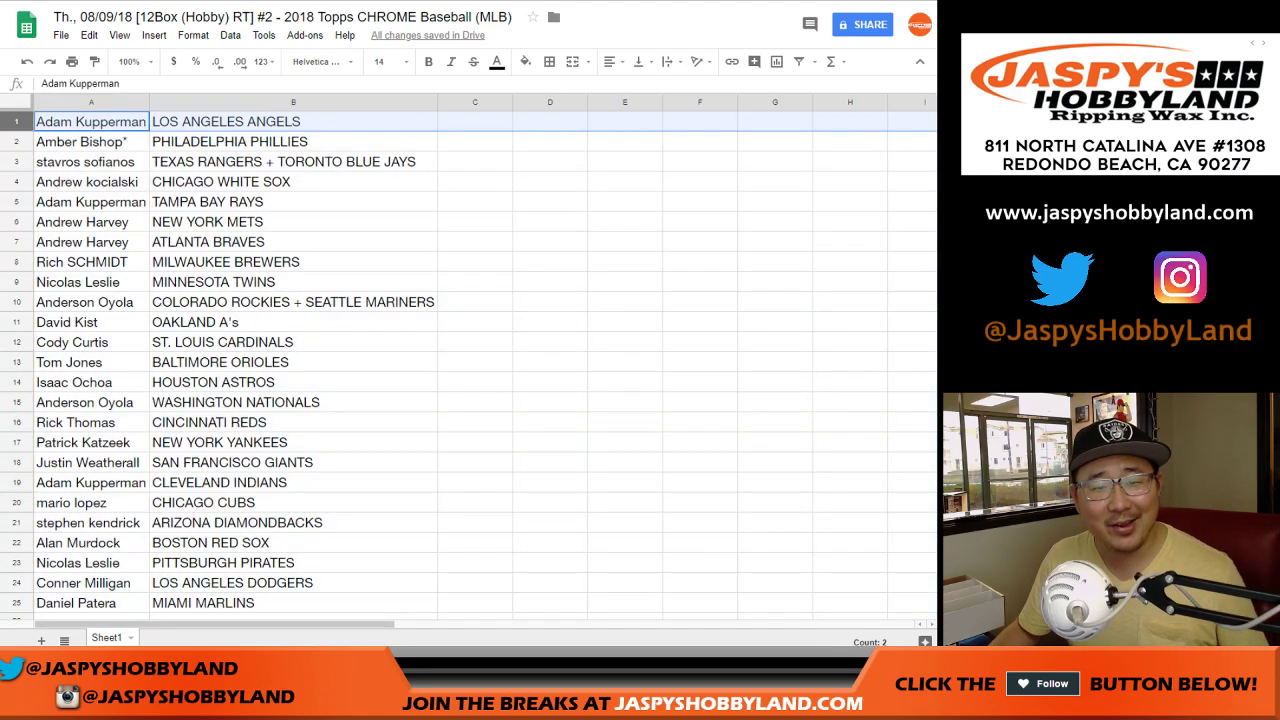
pyautogui.click(17, 141)
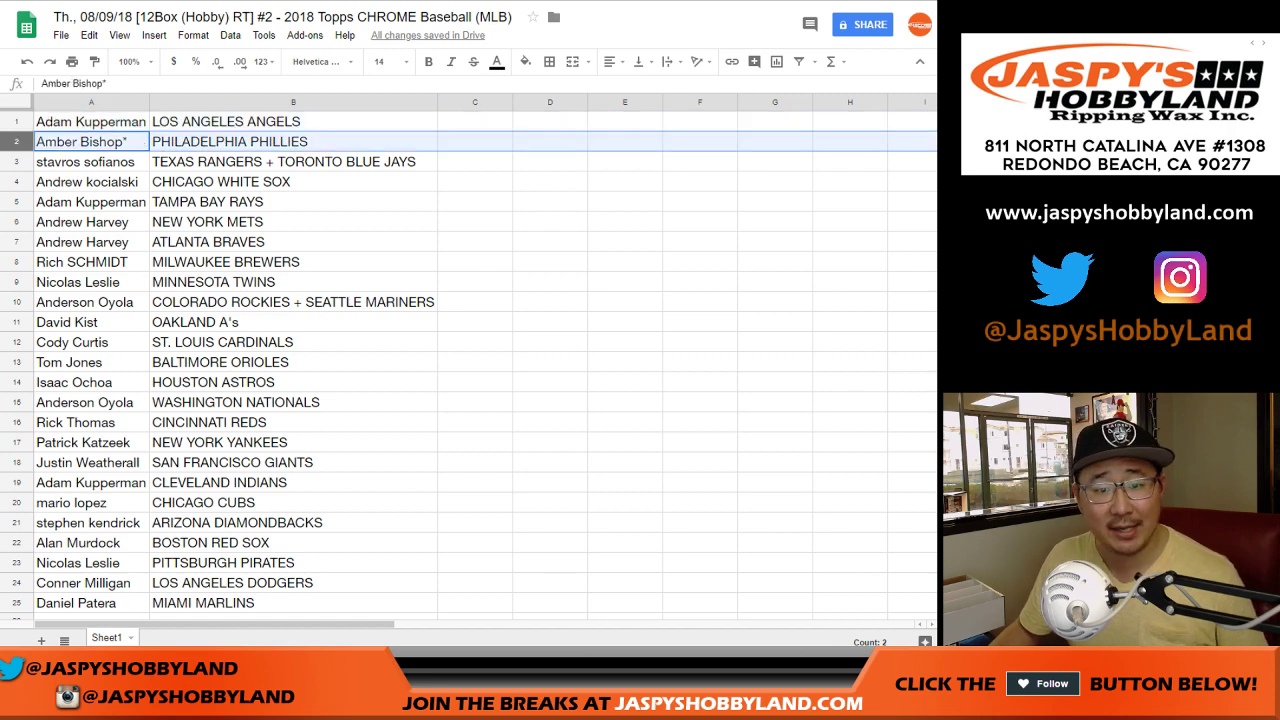
pyautogui.click(17, 161)
pyautogui.click(17, 181)
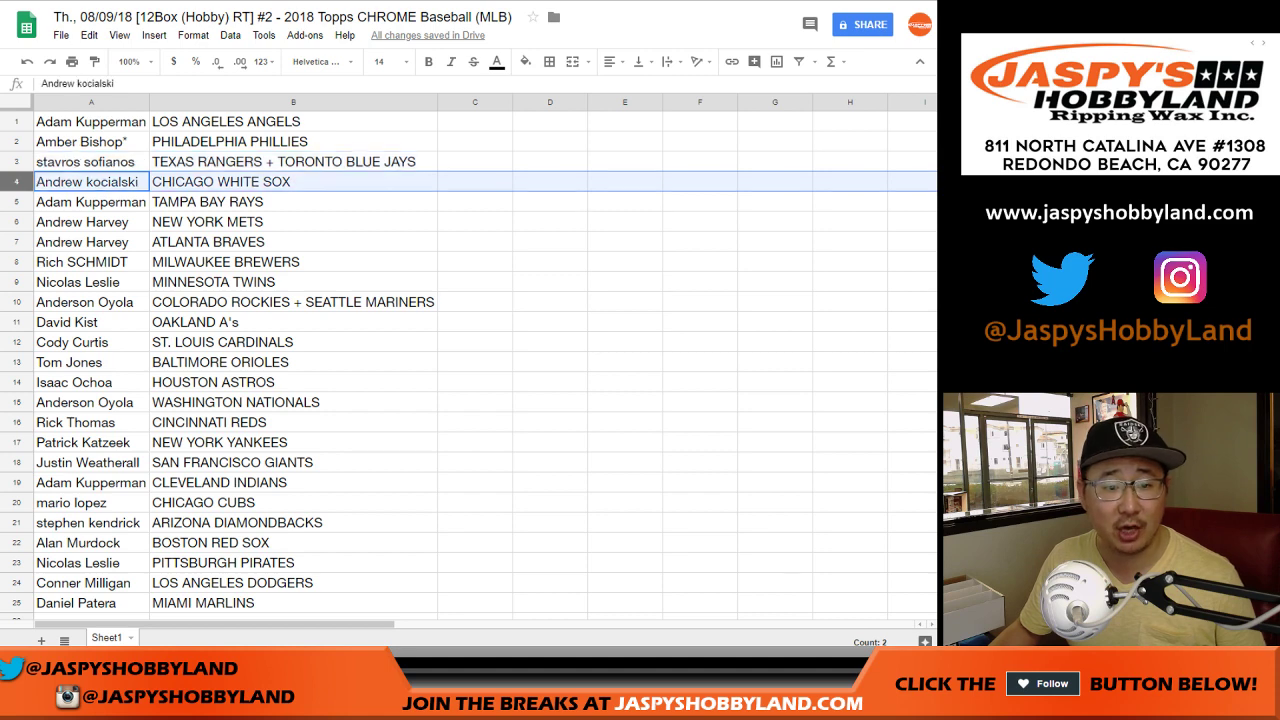
pyautogui.click(17, 202)
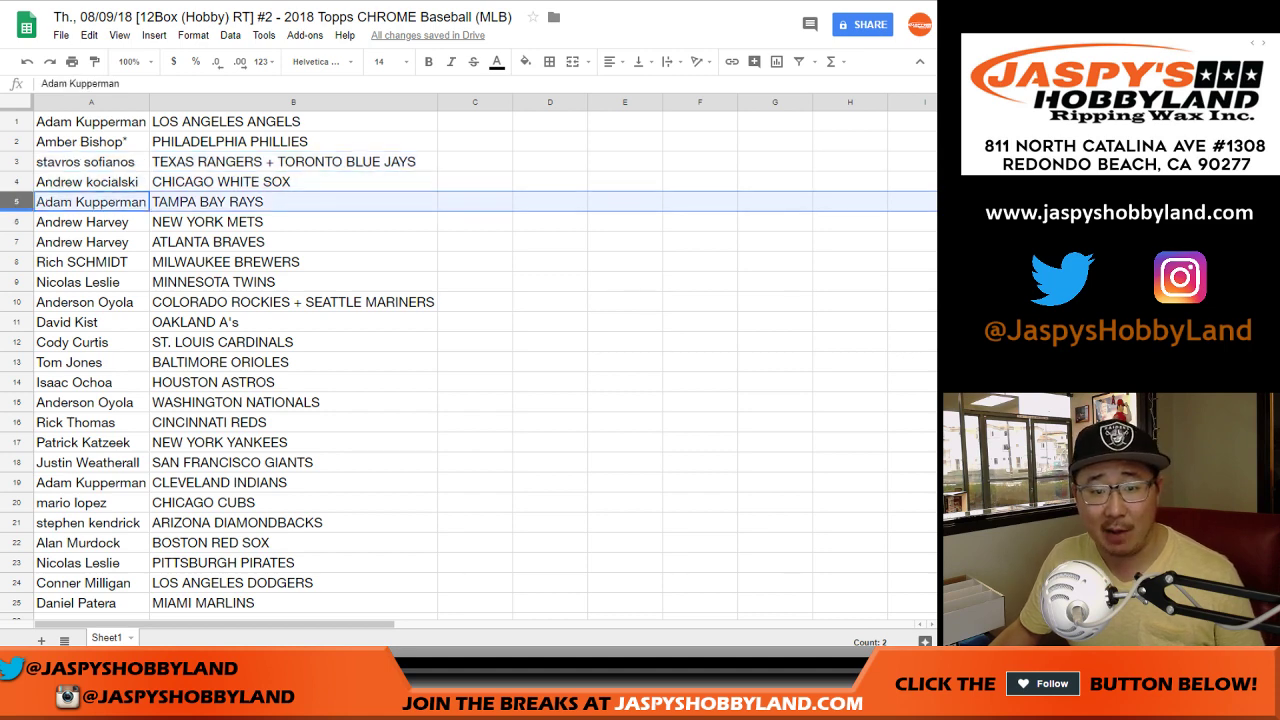
pyautogui.moveTo(17, 222); pyautogui.dragTo(17, 242)
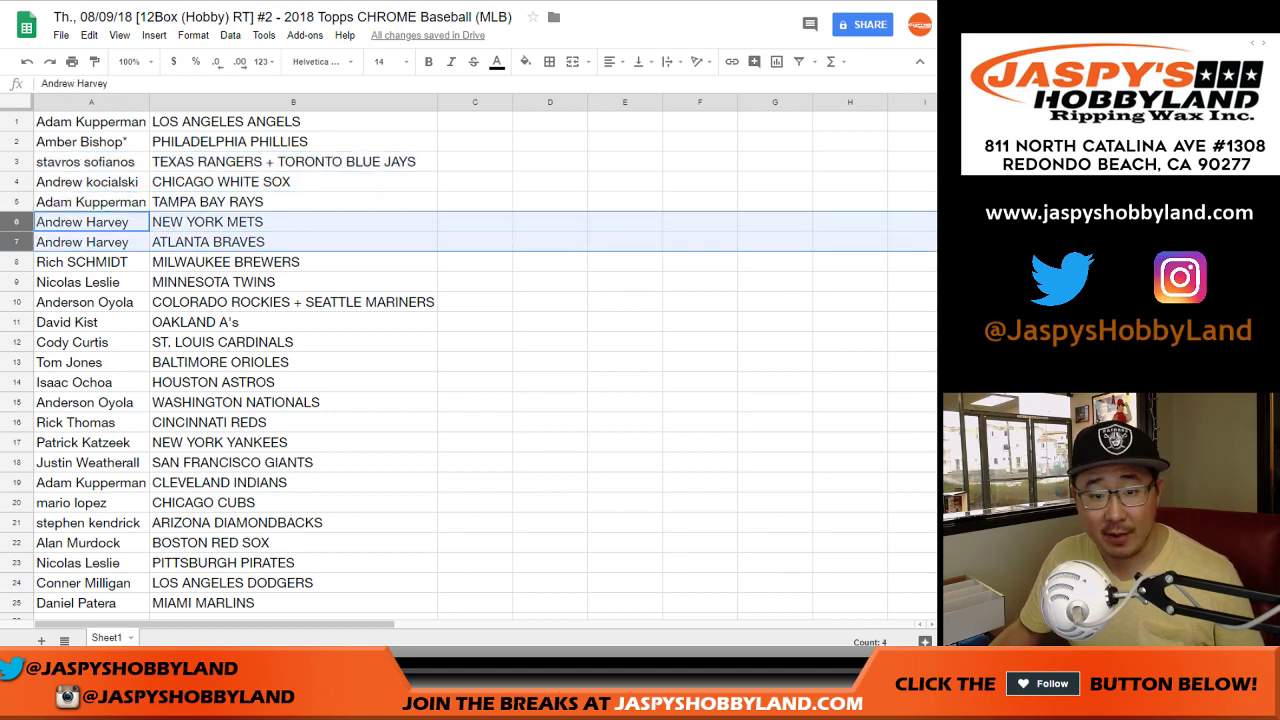
pyautogui.scroll(-1, 16, 241)
pyautogui.click(16, 221)
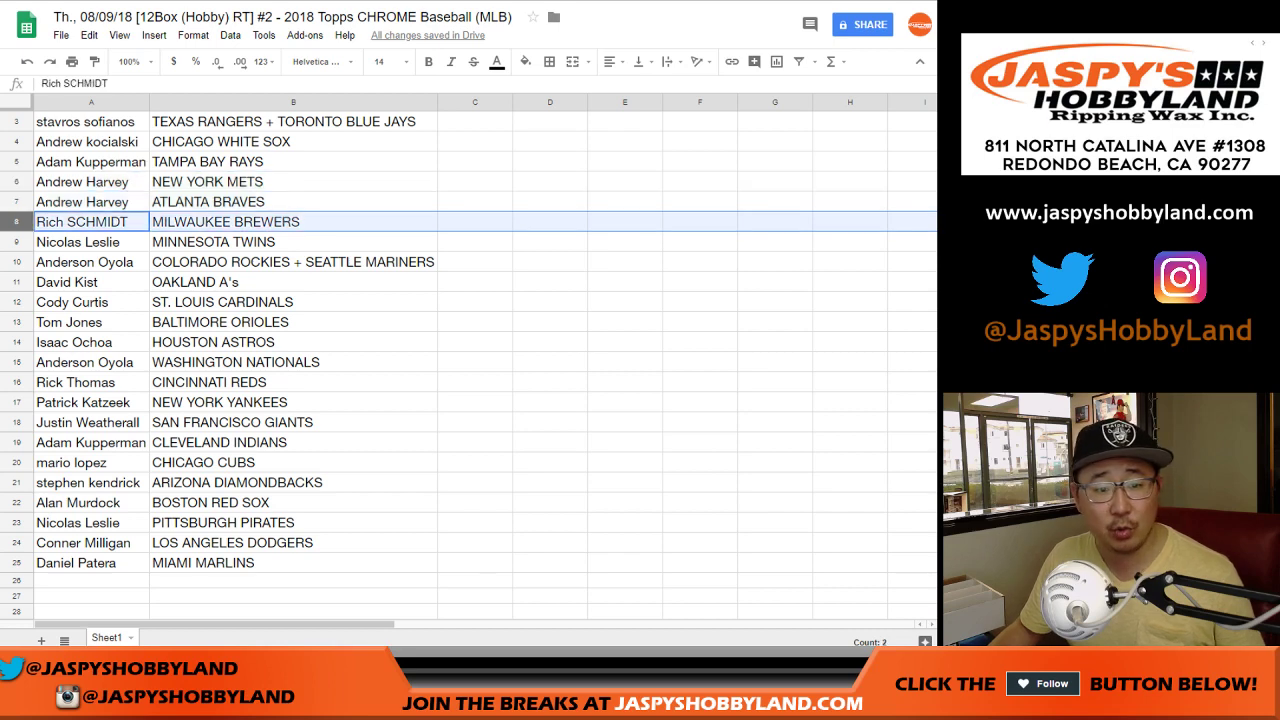
pyautogui.click(17, 242)
pyautogui.click(17, 262)
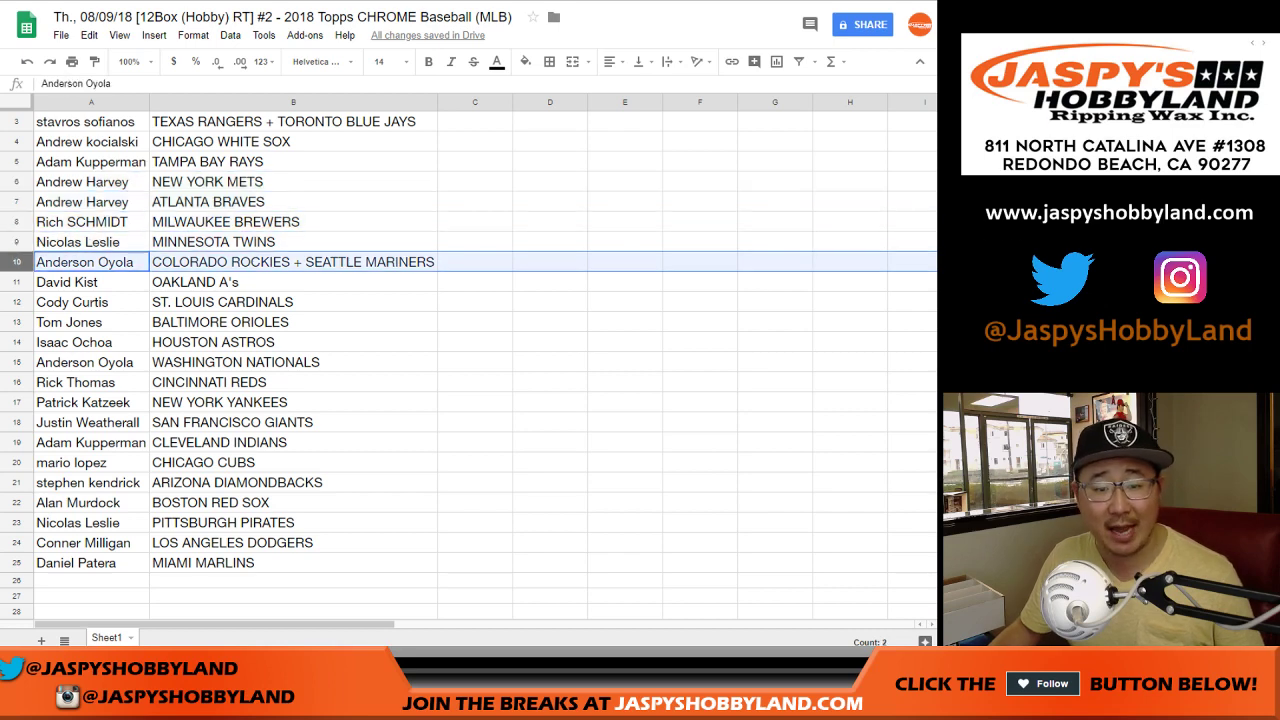
pyautogui.scroll(-1, 17, 262)
pyautogui.click(17, 242)
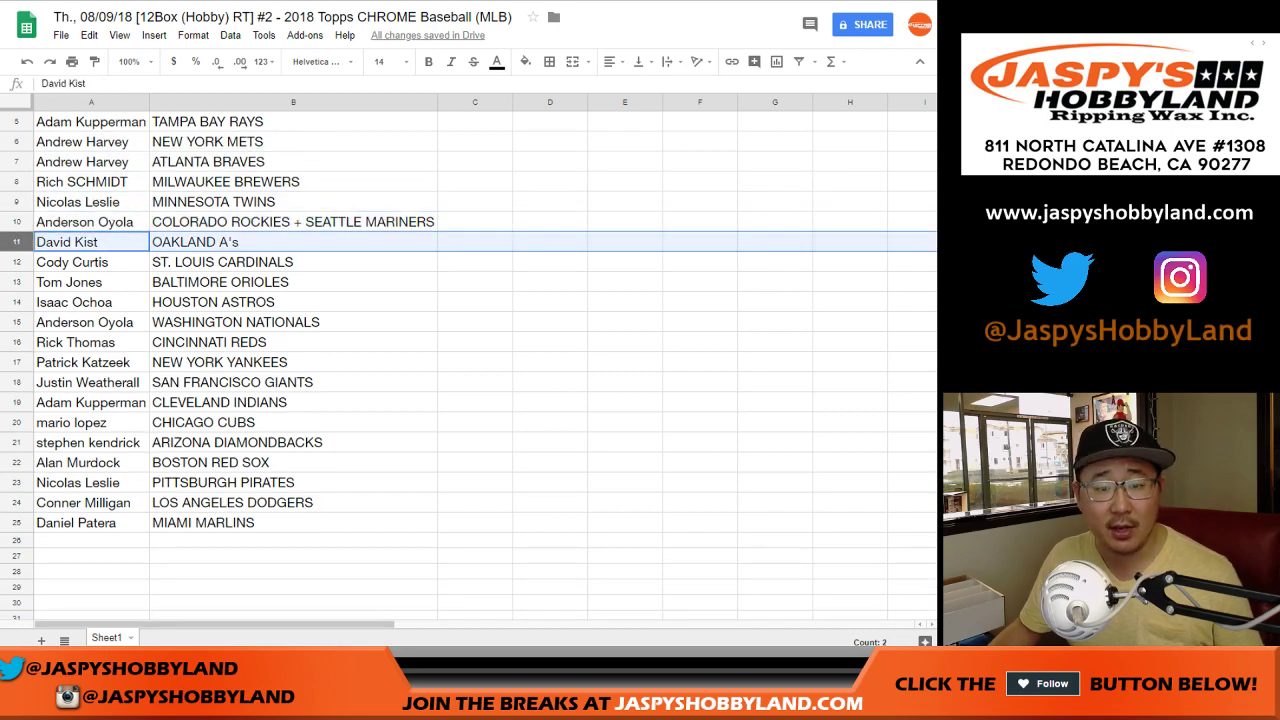
pyautogui.click(17, 262)
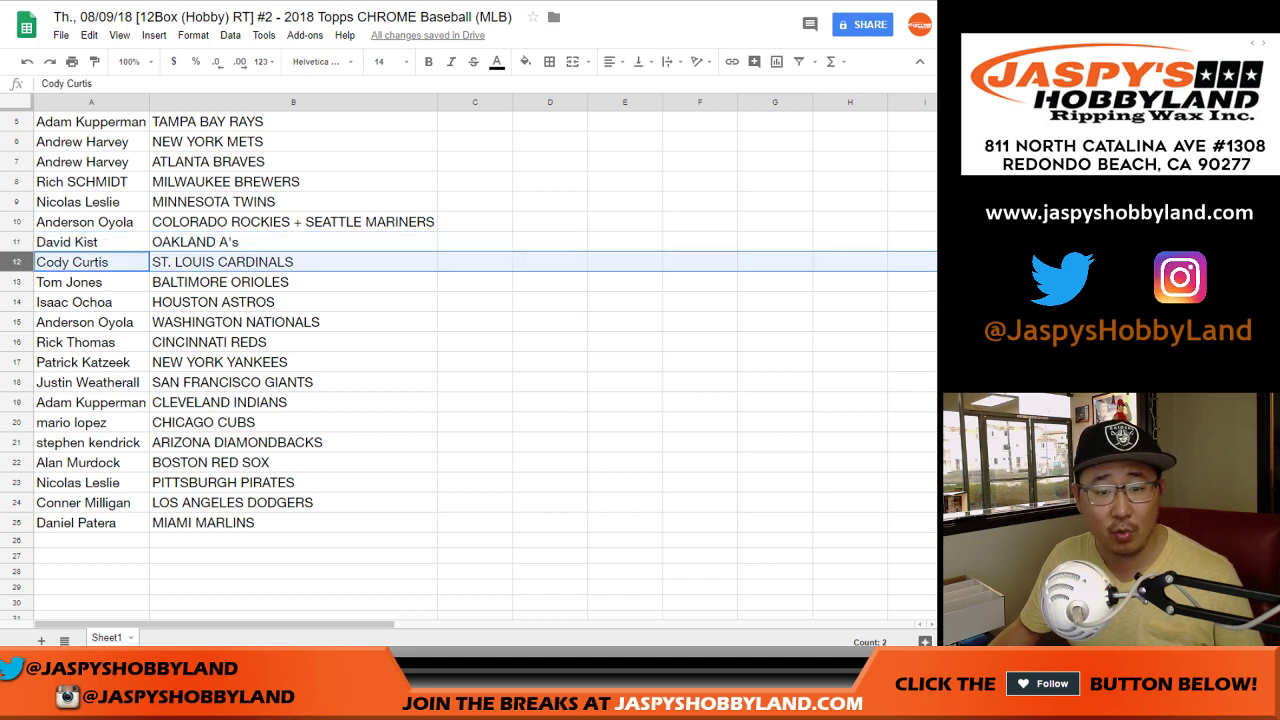
pyautogui.click(17, 282)
pyautogui.scroll(-2, 470, 360)
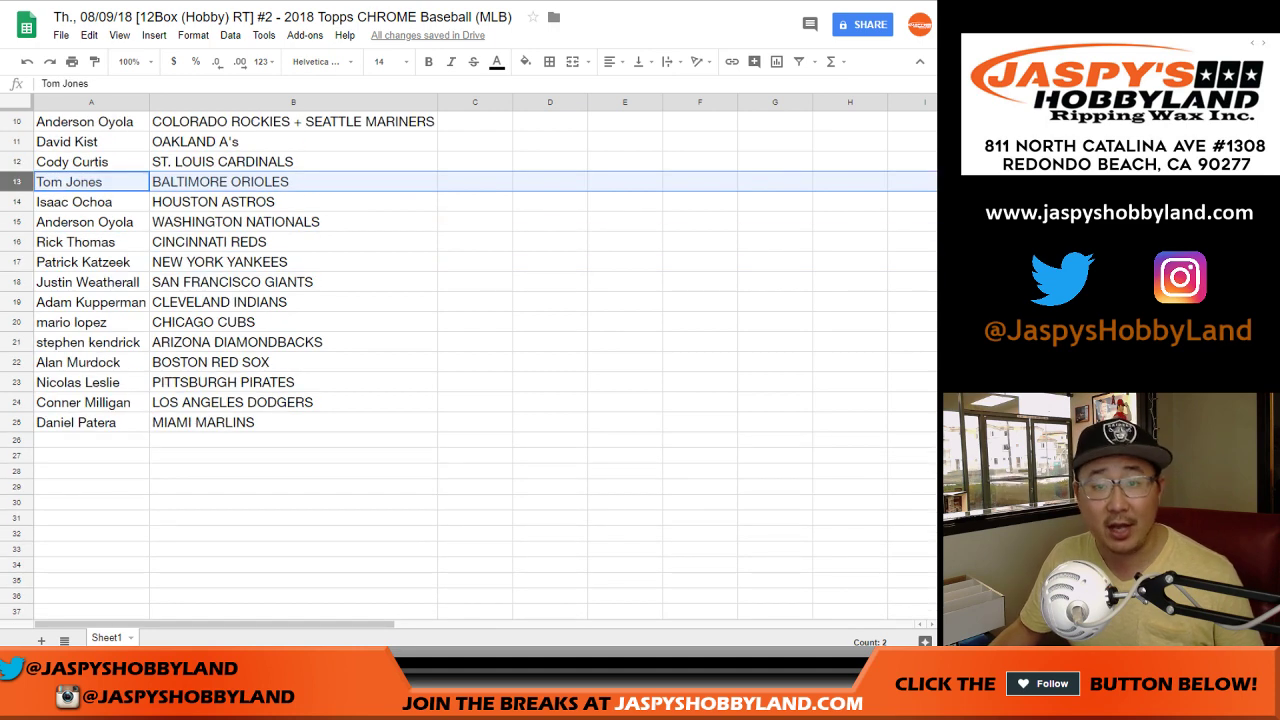
pyautogui.click(17, 202)
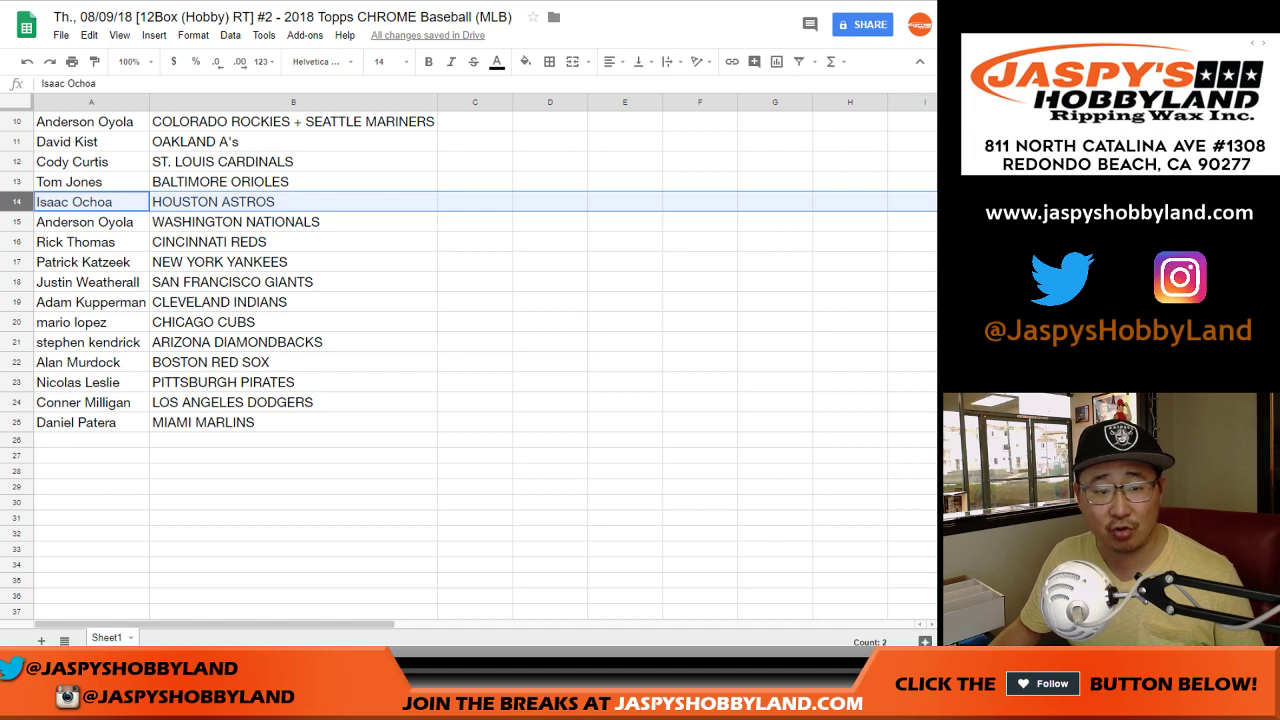
pyautogui.click(17, 222)
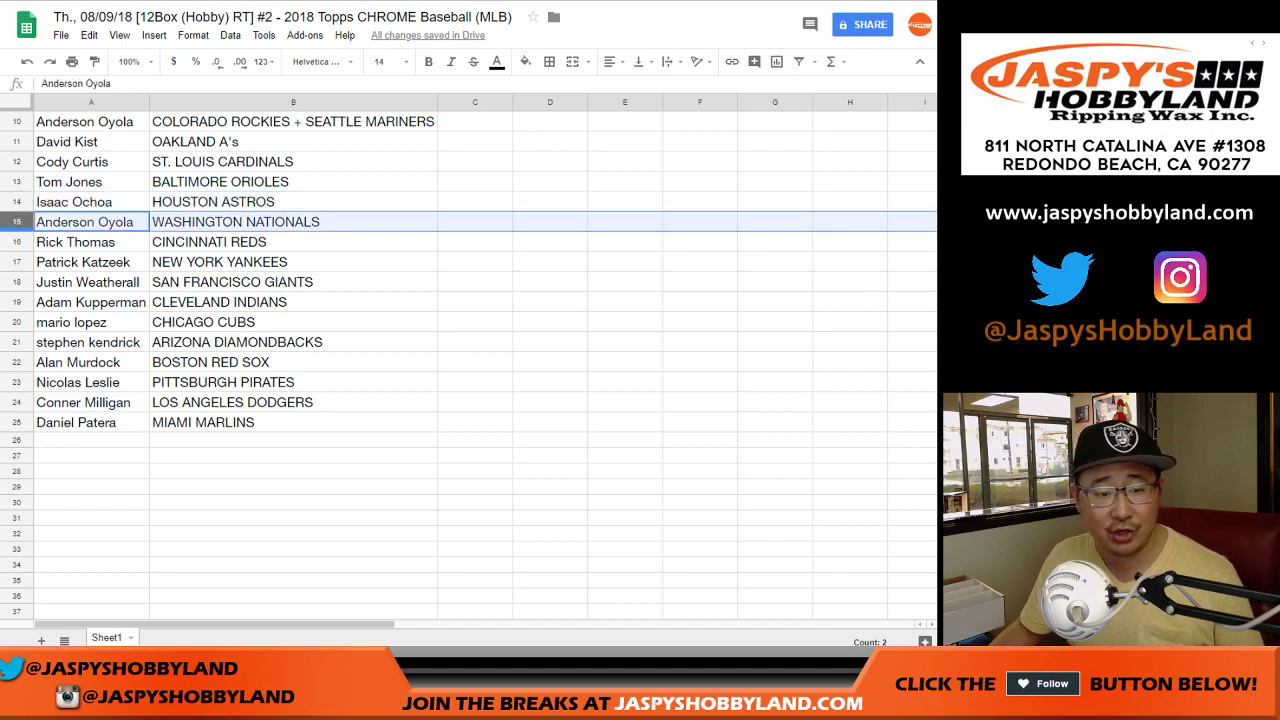
pyautogui.click(17, 242)
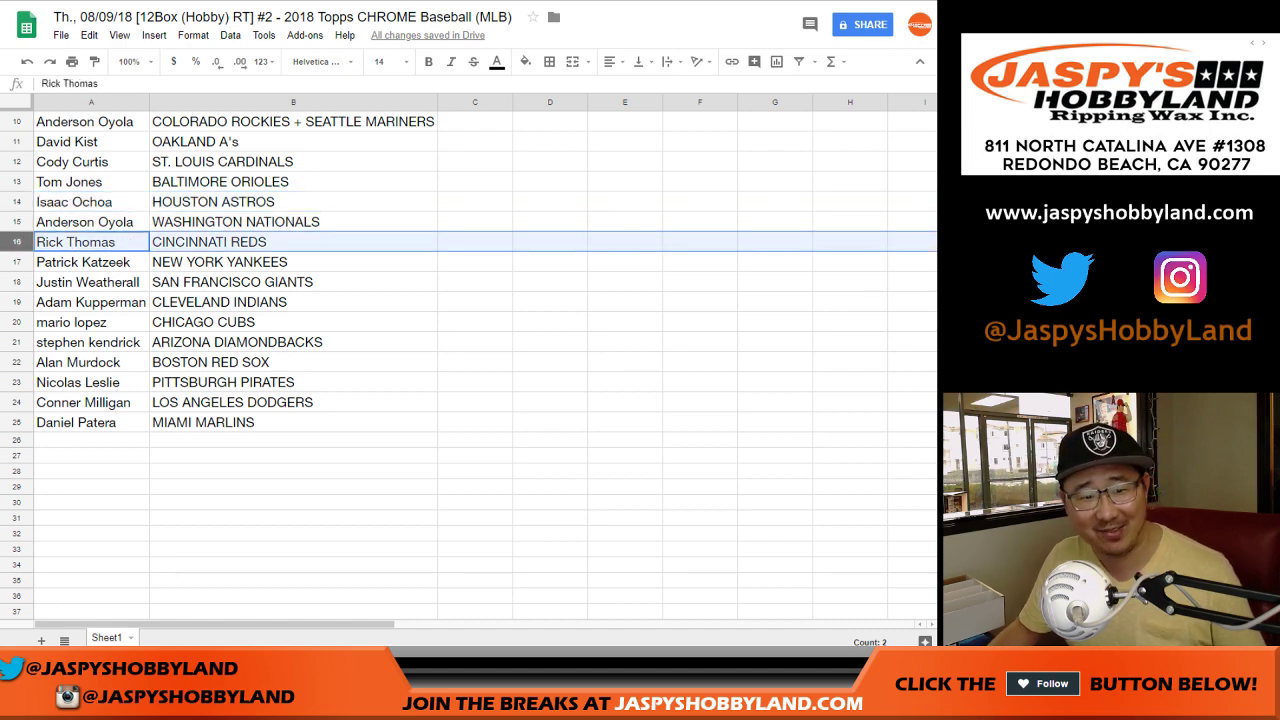
pyautogui.click(17, 262)
pyautogui.click(17, 282)
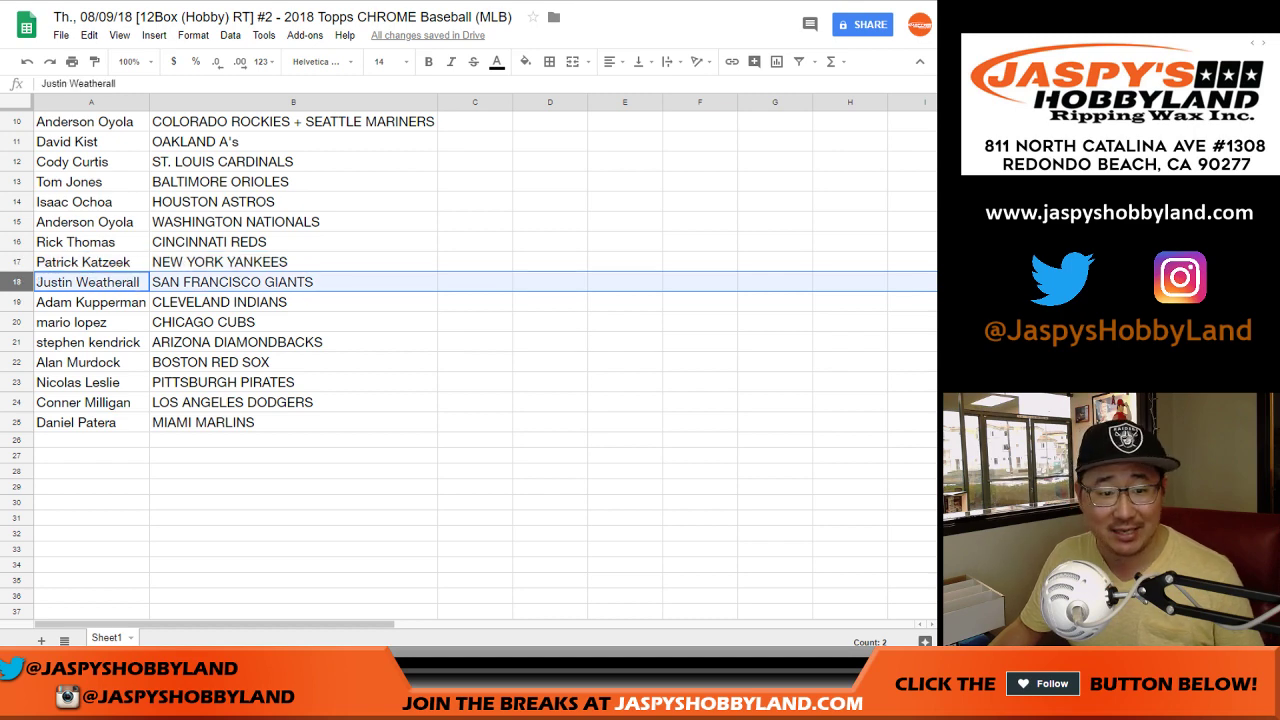
pyautogui.click(17, 302)
pyautogui.click(17, 322)
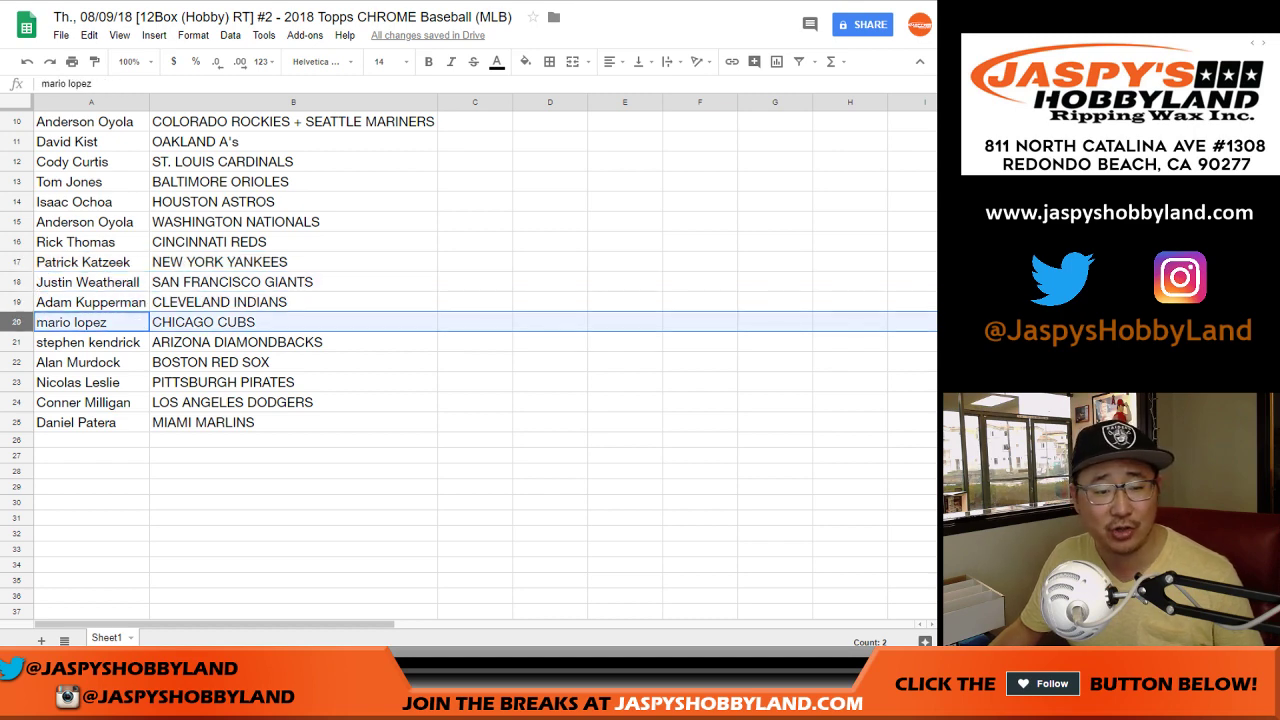
pyautogui.scroll(-1, 17, 322)
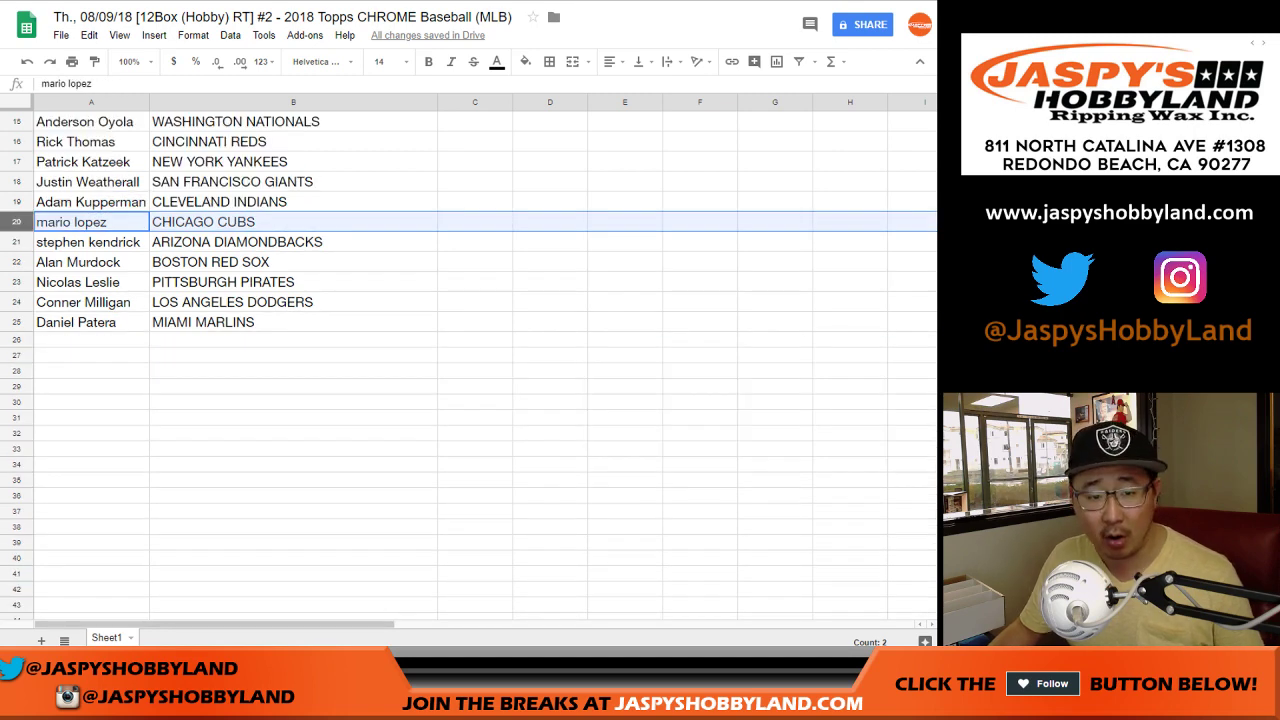
pyautogui.click(17, 242)
pyautogui.click(17, 262)
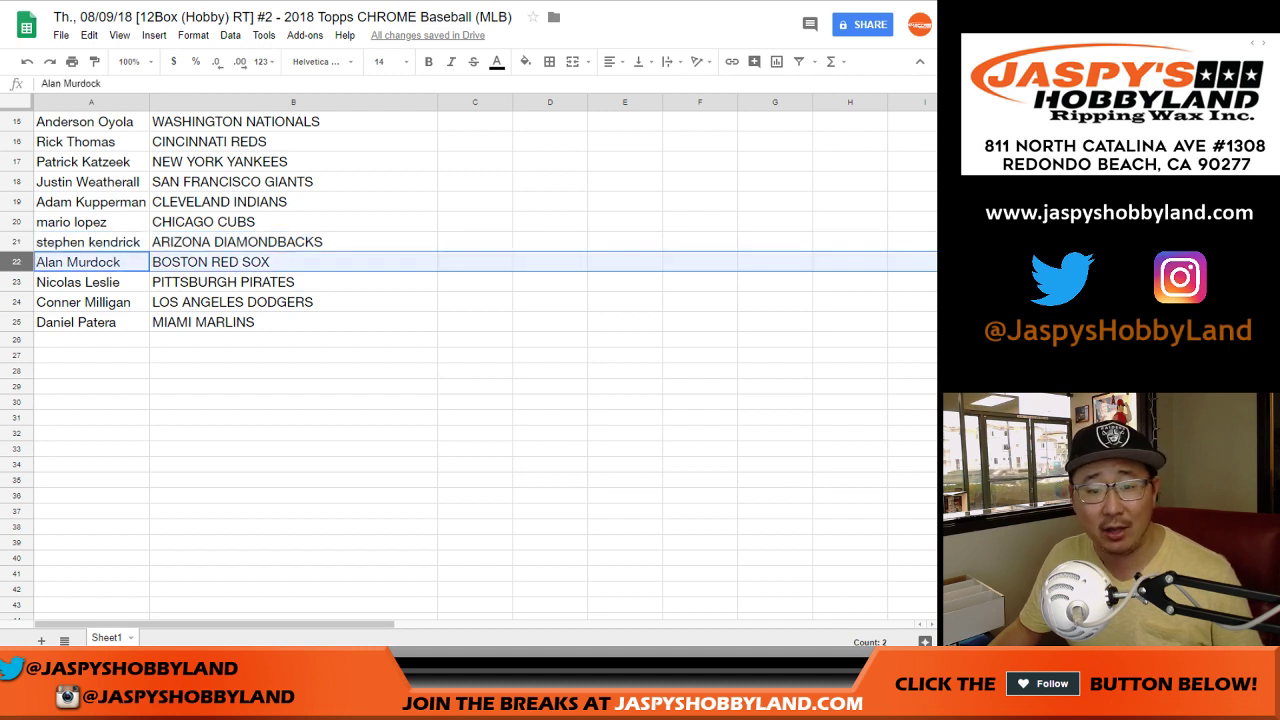
pyautogui.click(17, 282)
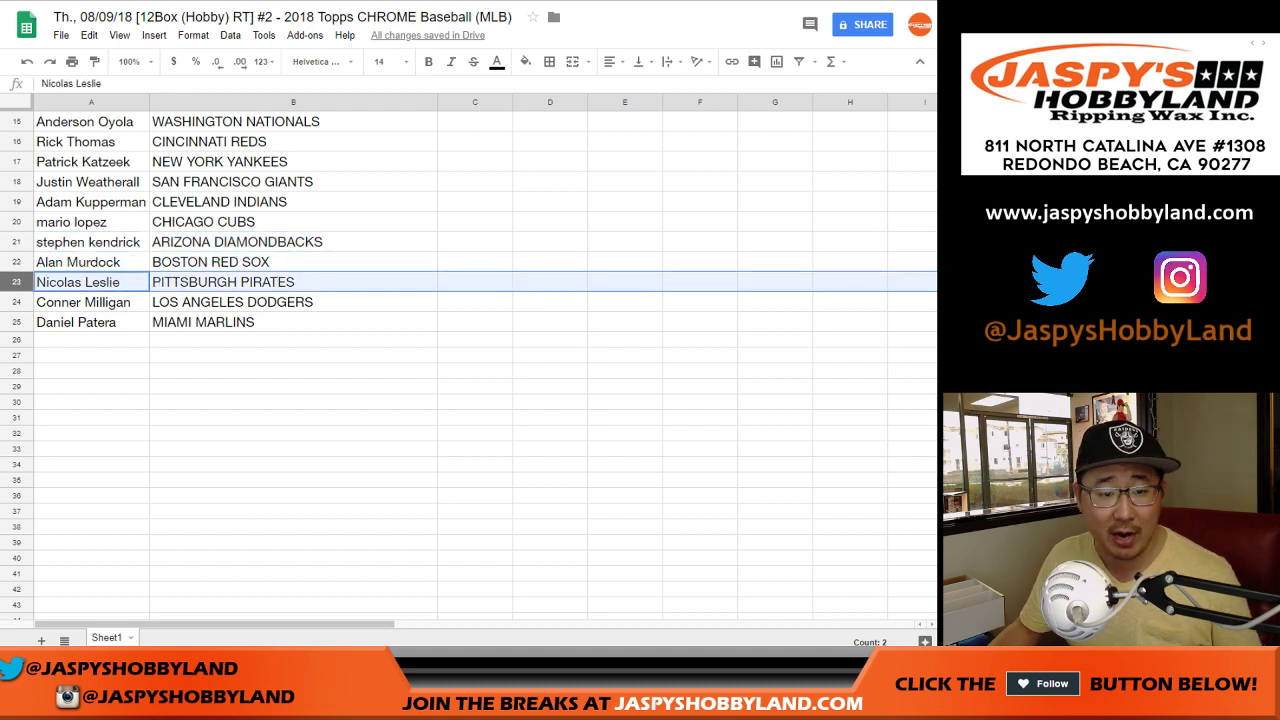
pyautogui.click(17, 302)
pyautogui.click(17, 322)
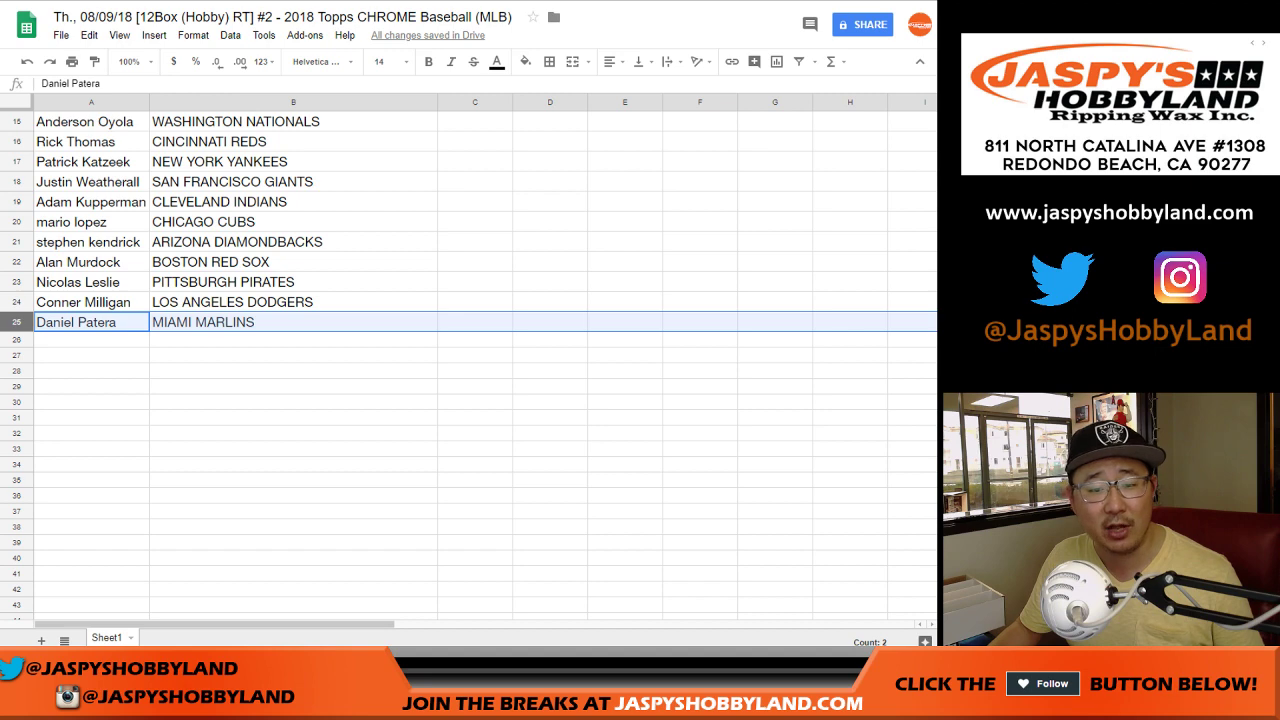
# - Sort the sheet by column B from A to Z so the teams are in alphabetical order
pyautogui.scroll(3, 468, 360)
pyautogui.click(293, 102)
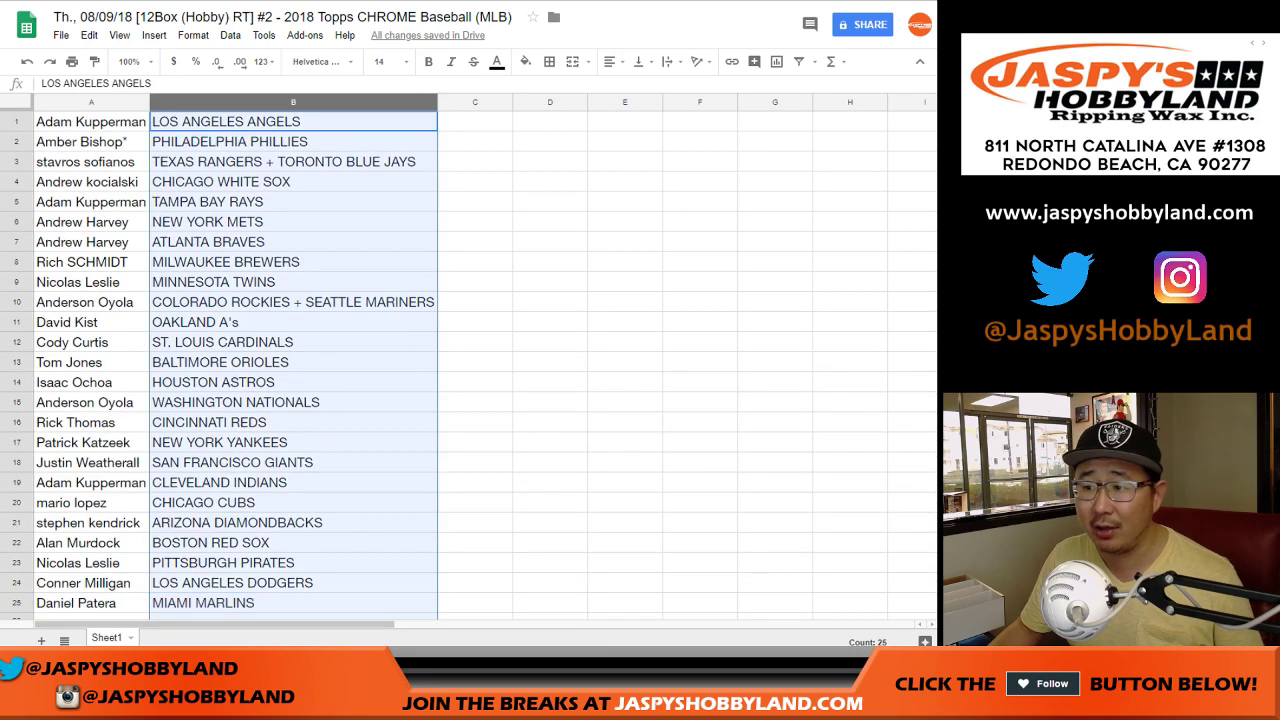
pyautogui.click(230, 35)
pyautogui.click(290, 60)
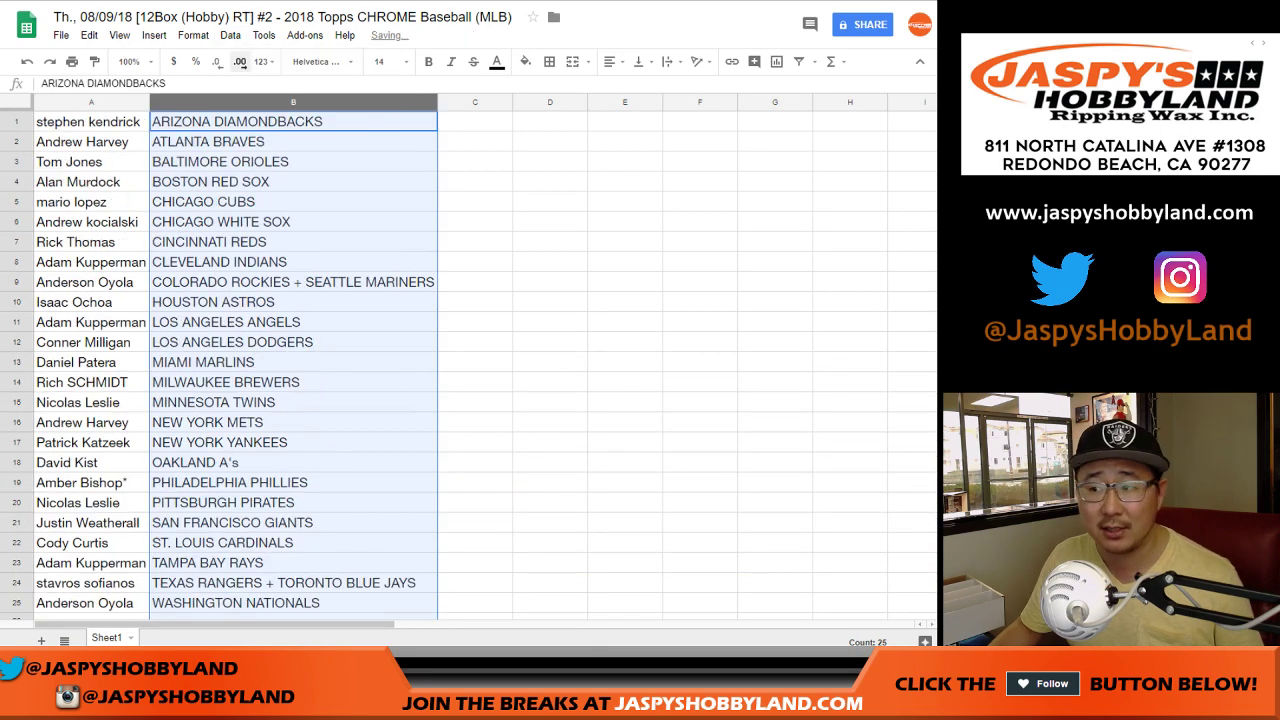
# - Apply borders to all cells in the range A1:B25
pyautogui.click(91, 122)
pyautogui.scroll(-3, 91, 122)
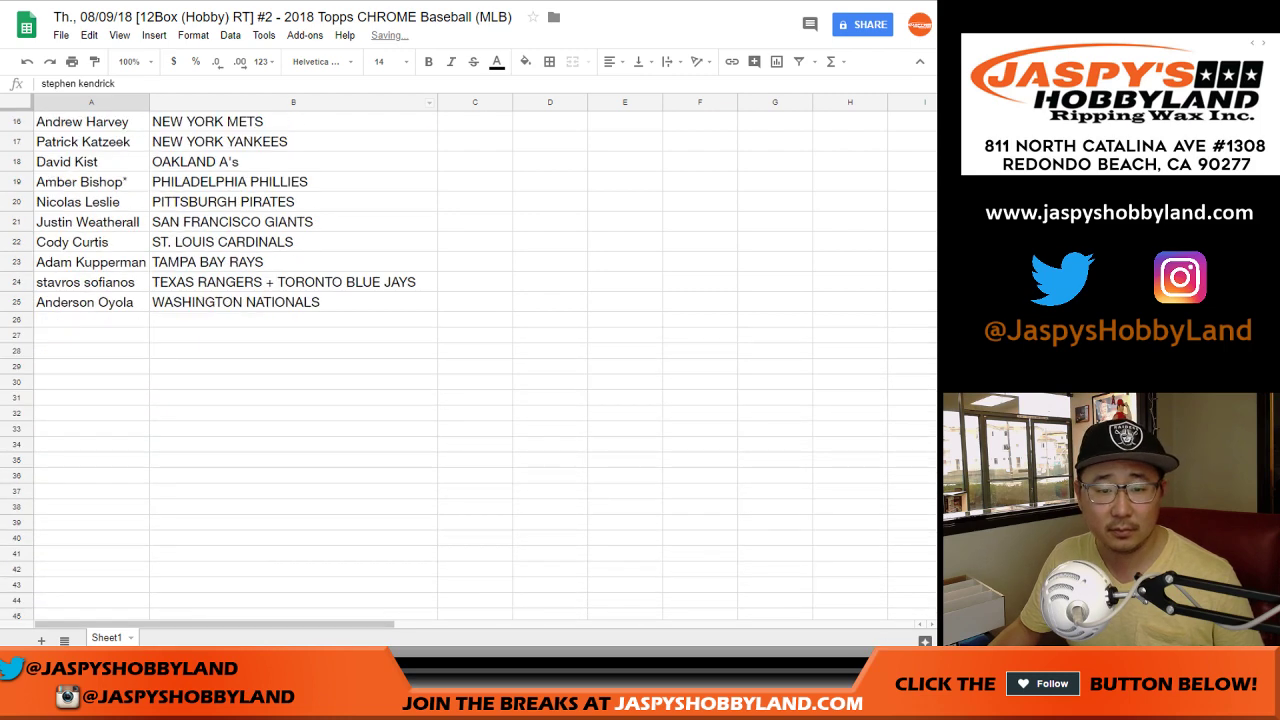
pyautogui.keyDown('shift'); pyautogui.click(293, 302); pyautogui.keyUp('shift')
pyautogui.scroll(3, 293, 302)
pyautogui.click(549, 62)
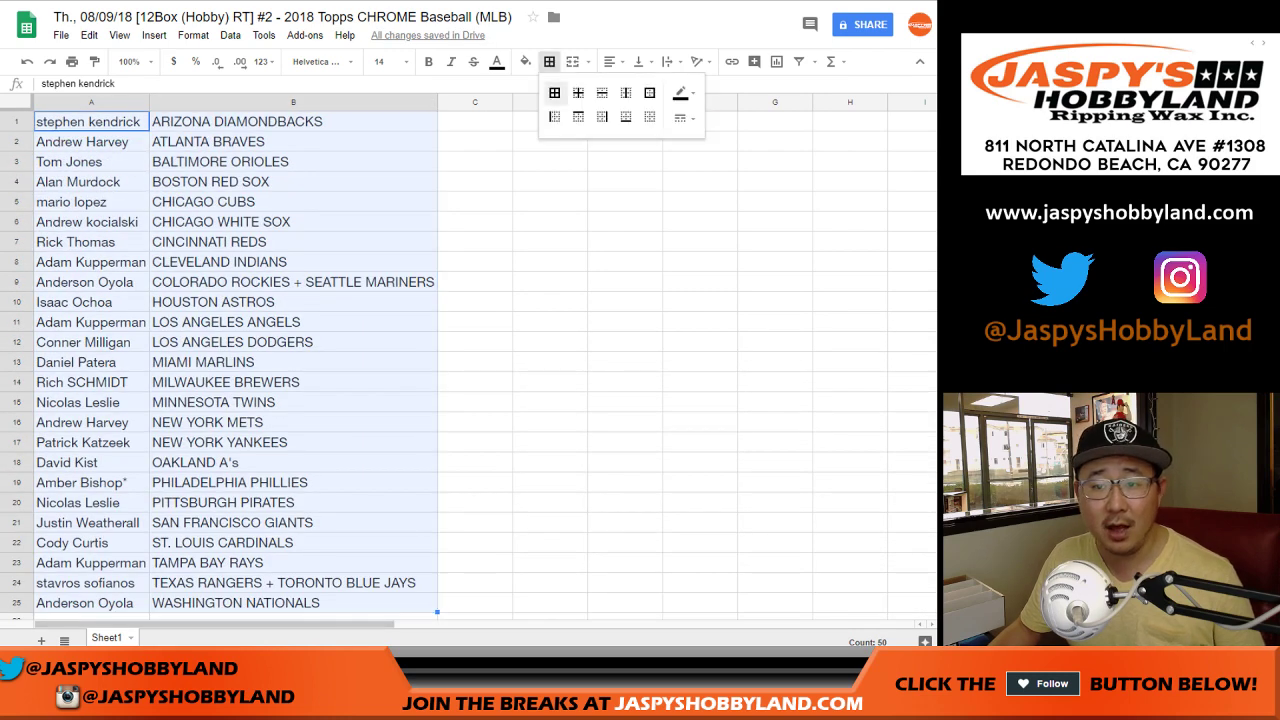
pyautogui.click(554, 93)
# - Center the text horizontally in the range A1:B25 and set its font size to 13
pyautogui.click(614, 62)
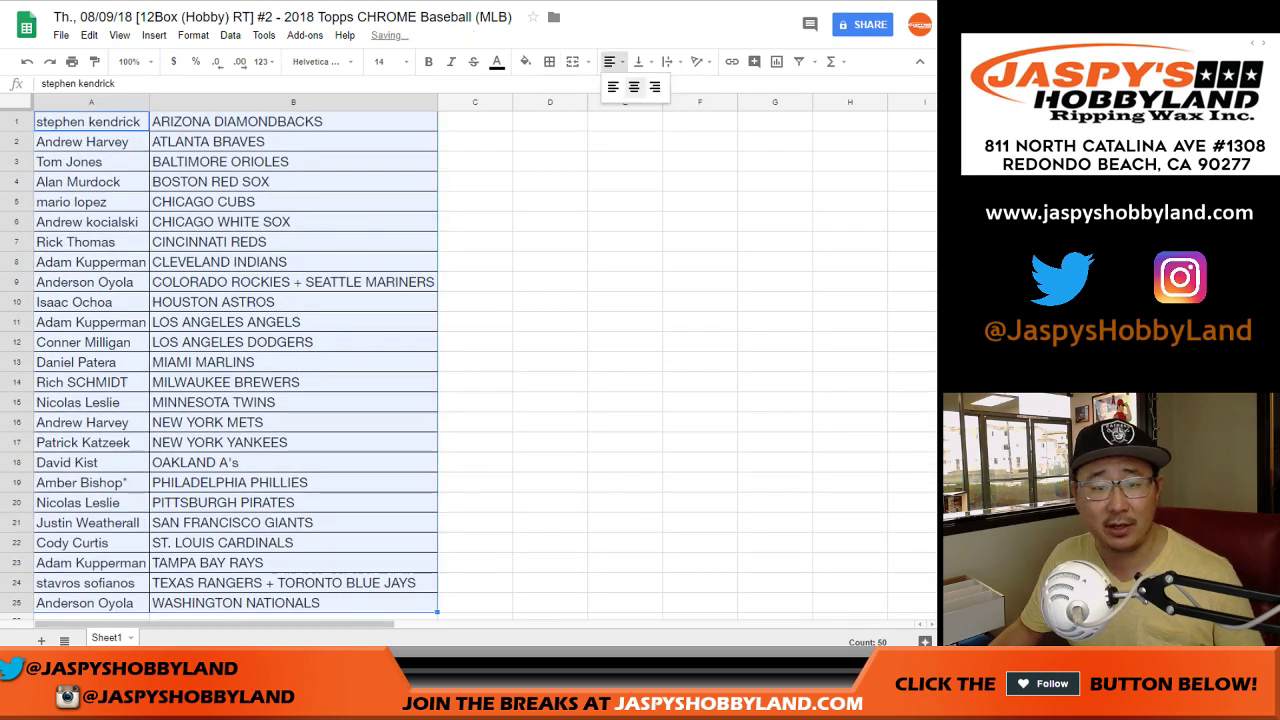
pyautogui.click(636, 88)
pyautogui.click(382, 62)
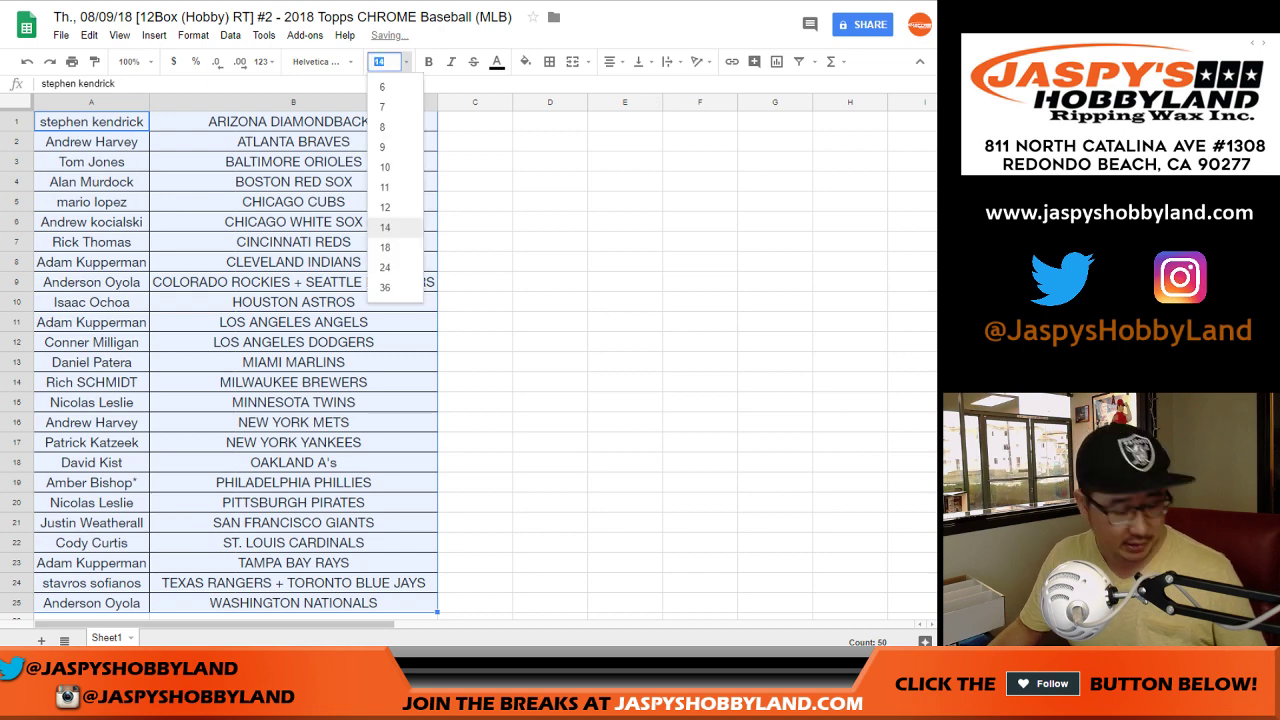
pyautogui.write('13')
pyautogui.press('Return')
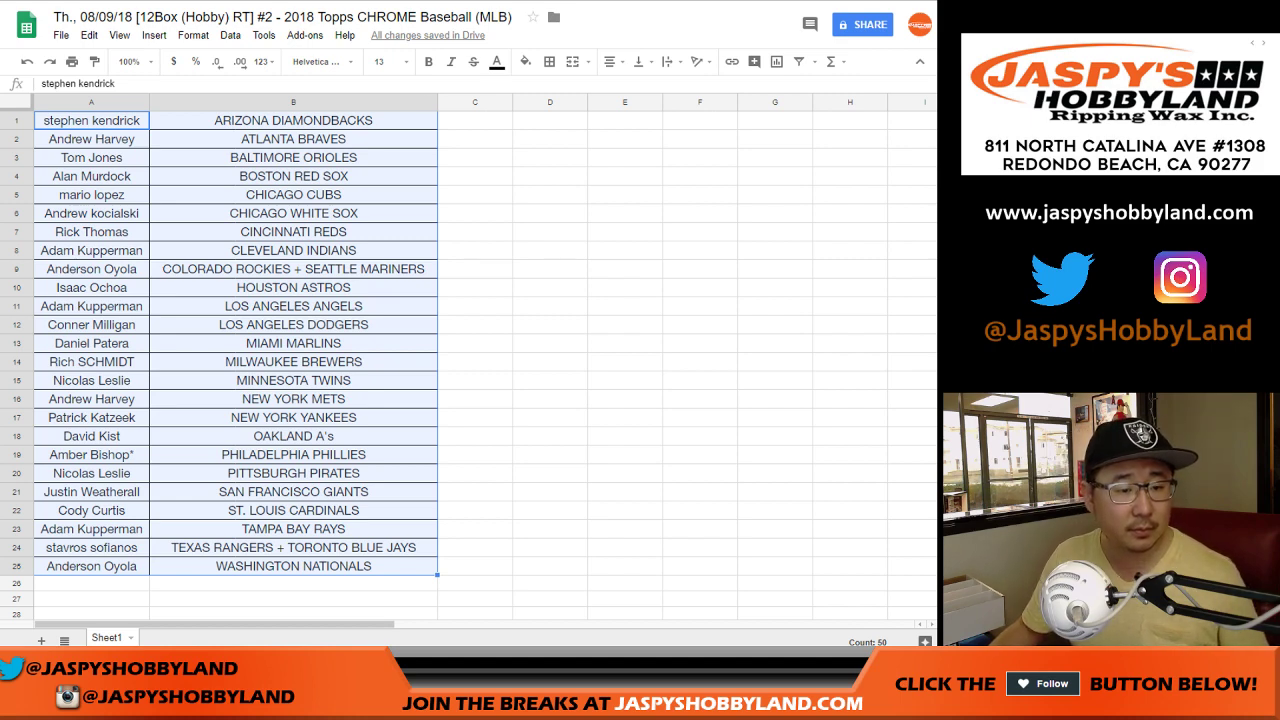
# - Enter "SD PADRES, KC ROYALS, DET TIGERS" in cell B26, below the last team
pyautogui.scroll(-2, 293, 455)
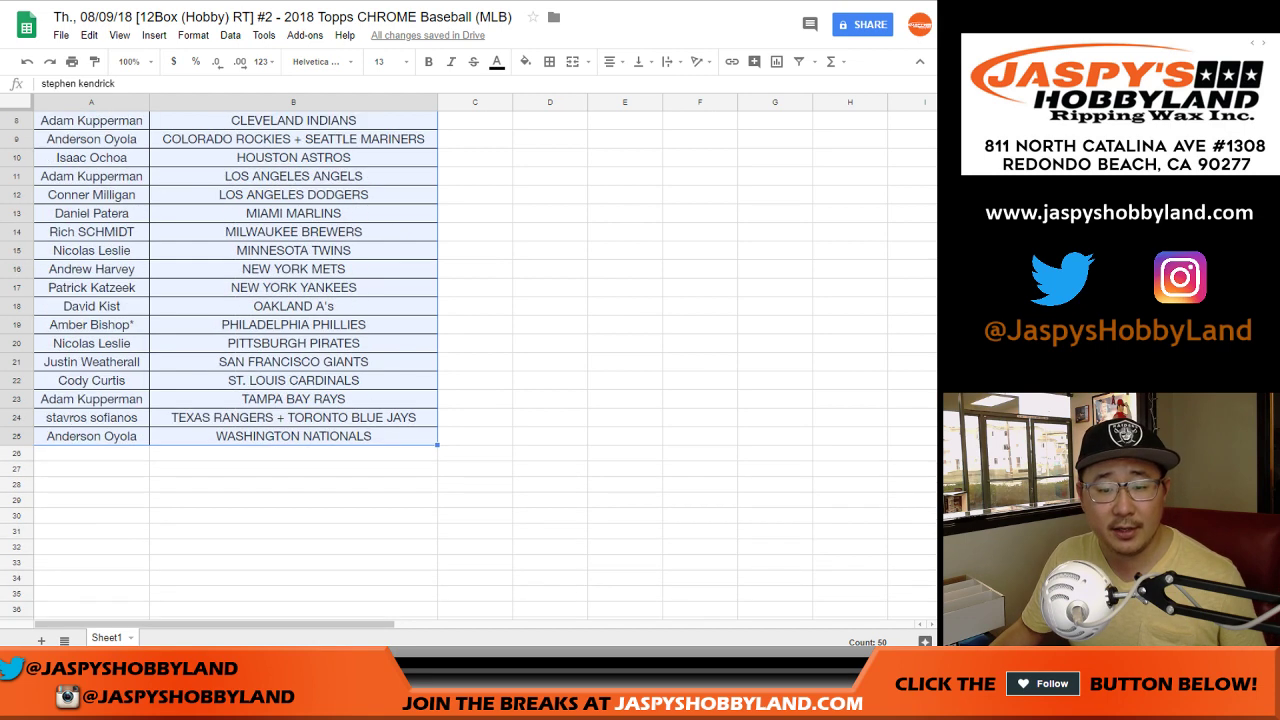
pyautogui.click(293, 455)
pyautogui.write('SD PADRES, KC ROYALS, DET TIGERS')
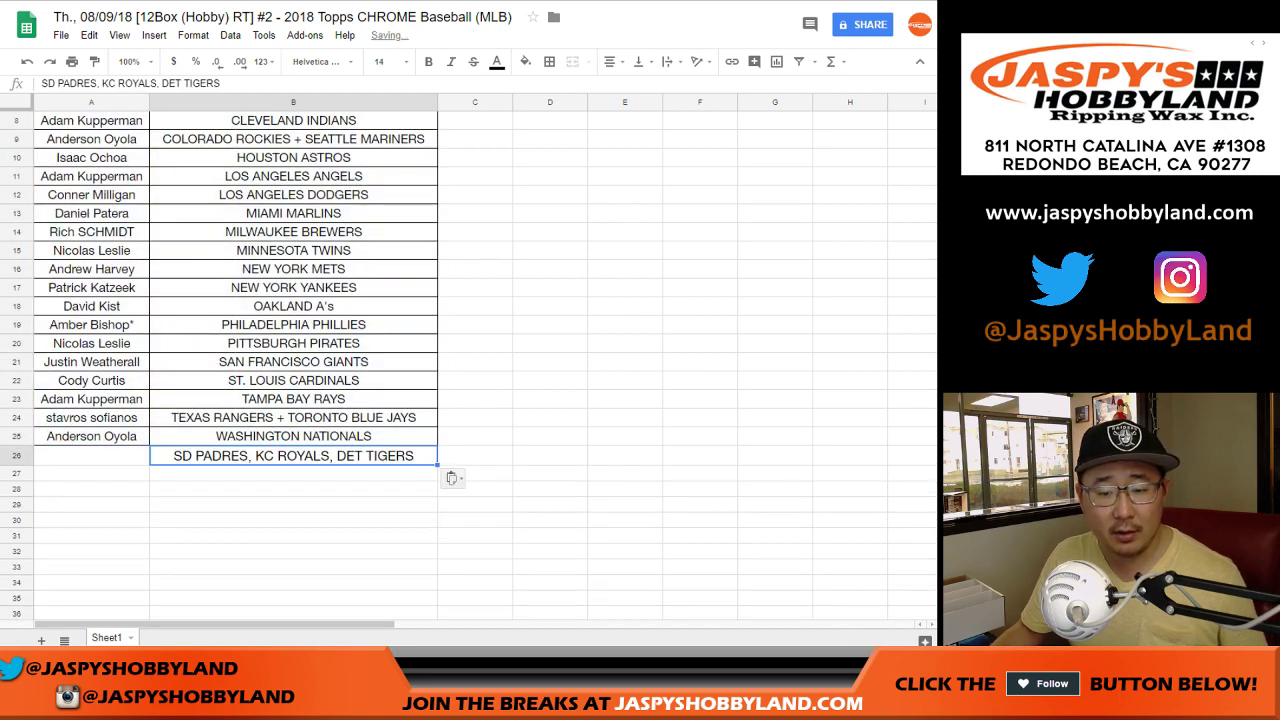
# - Select the participant names in A1:A25 to point out the complete list
pyautogui.click(91, 455)
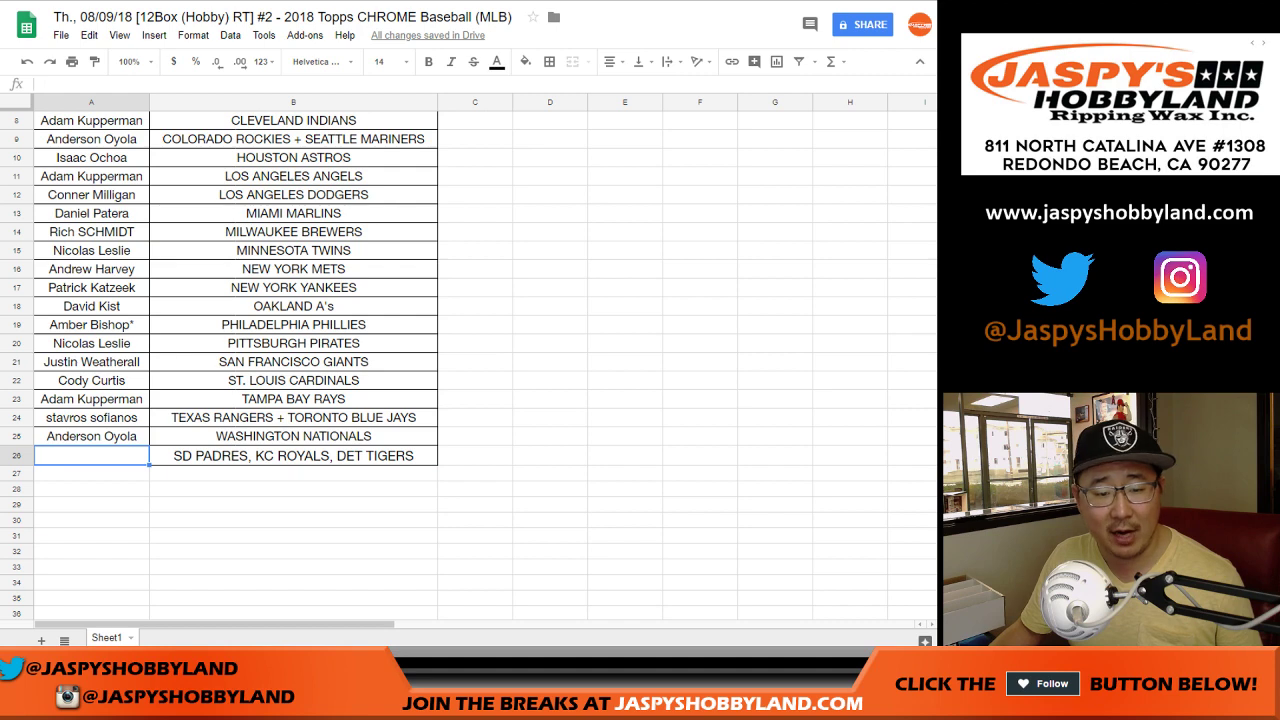
pyautogui.click(91, 436)
pyautogui.scroll(2, 91, 436)
pyautogui.hotkey('ctrl', 'shift', 'Up')
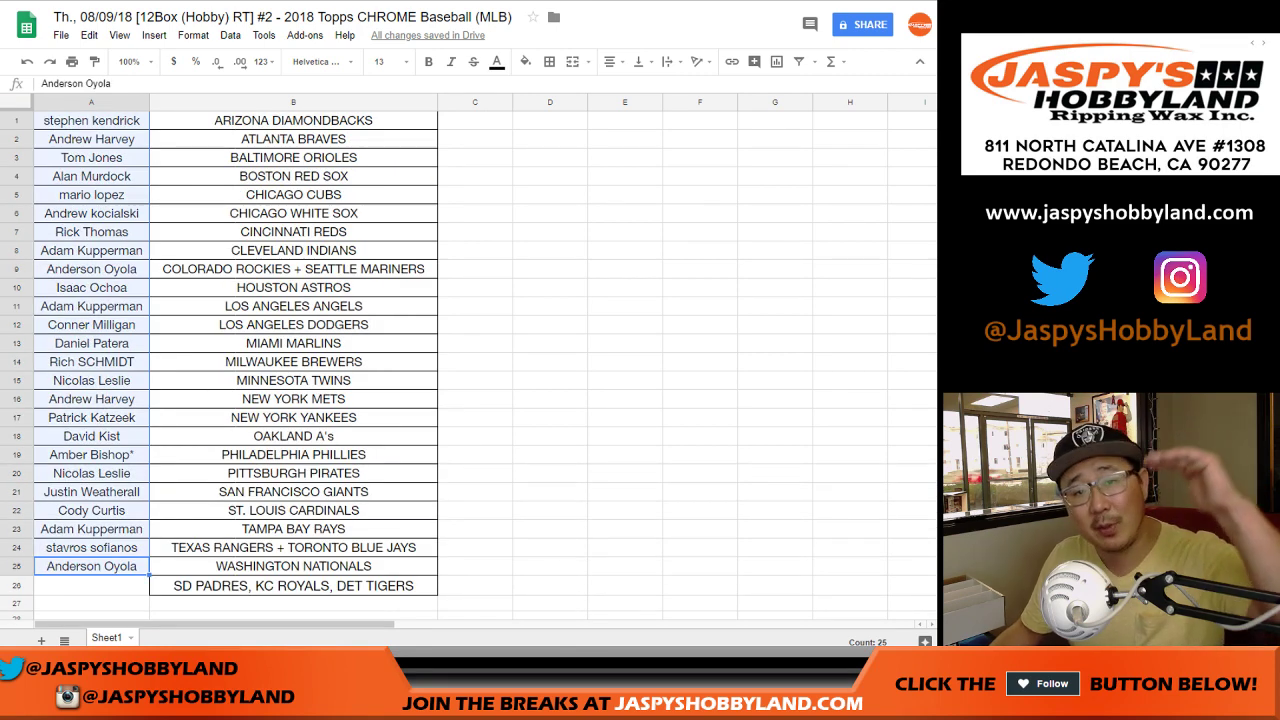
# - Set the font size of the extra teams entry in cell B26 to 12
pyautogui.scroll(-4, 293, 350)
pyautogui.click(293, 363)
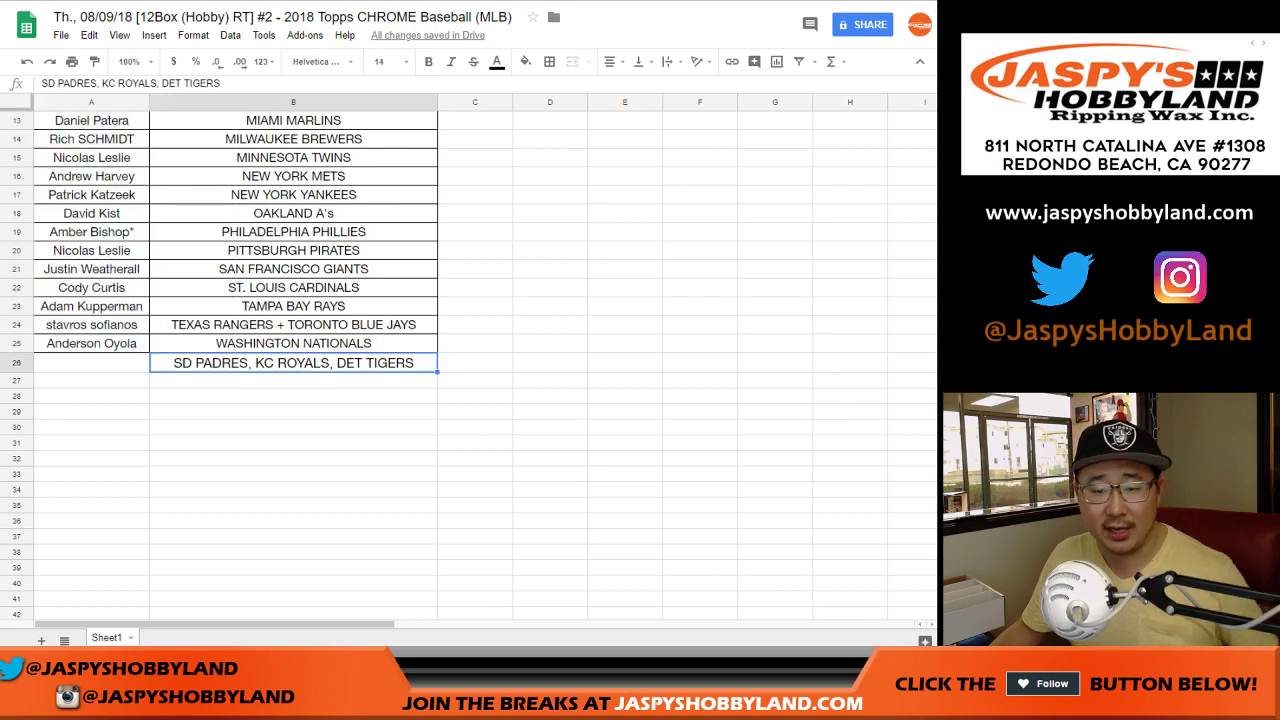
pyautogui.click(391, 62)
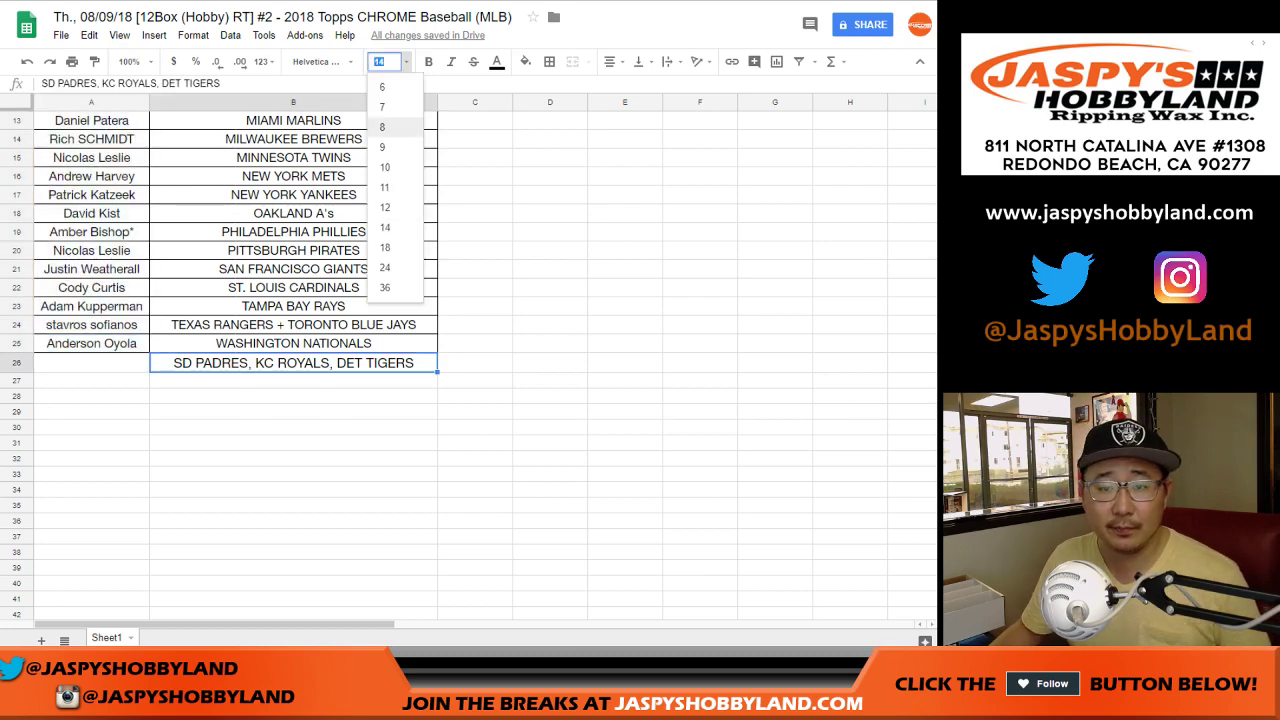
pyautogui.click(393, 208)
pyautogui.scroll(4, 393, 300)
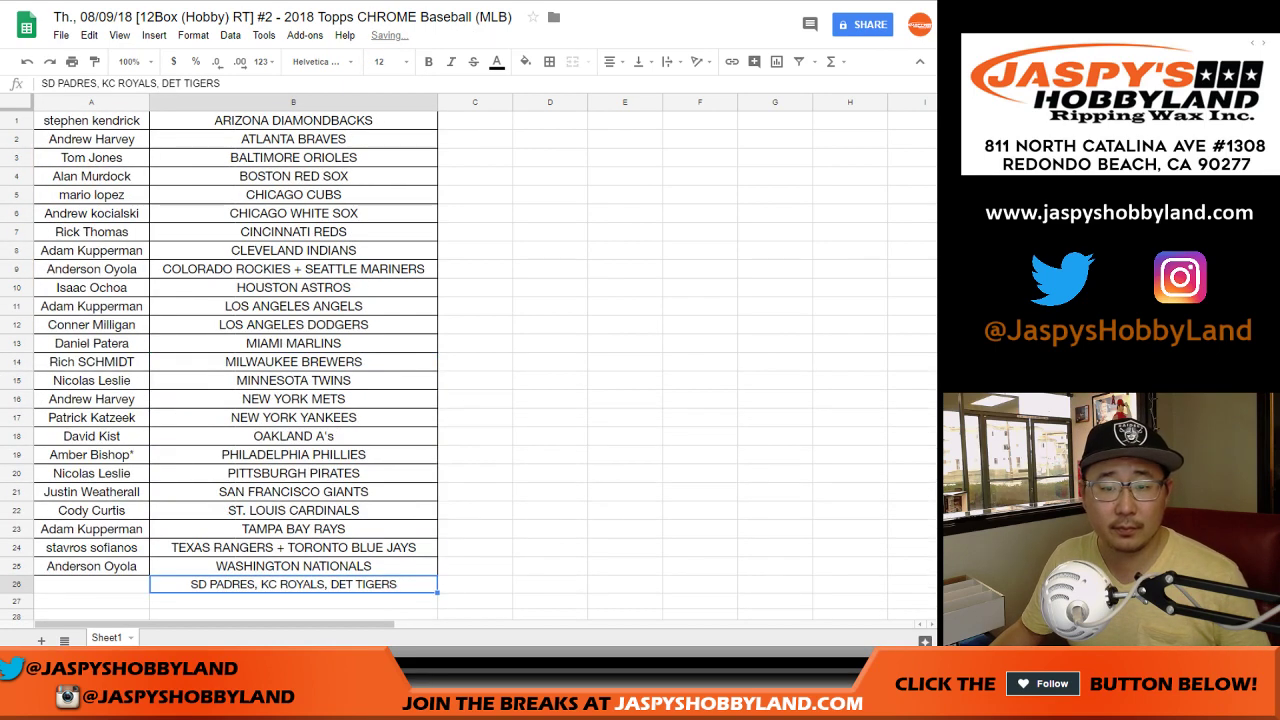
# - Highlight the Houston Astros and Chicago White Sox rows together to review their pairings
pyautogui.click(475, 120)
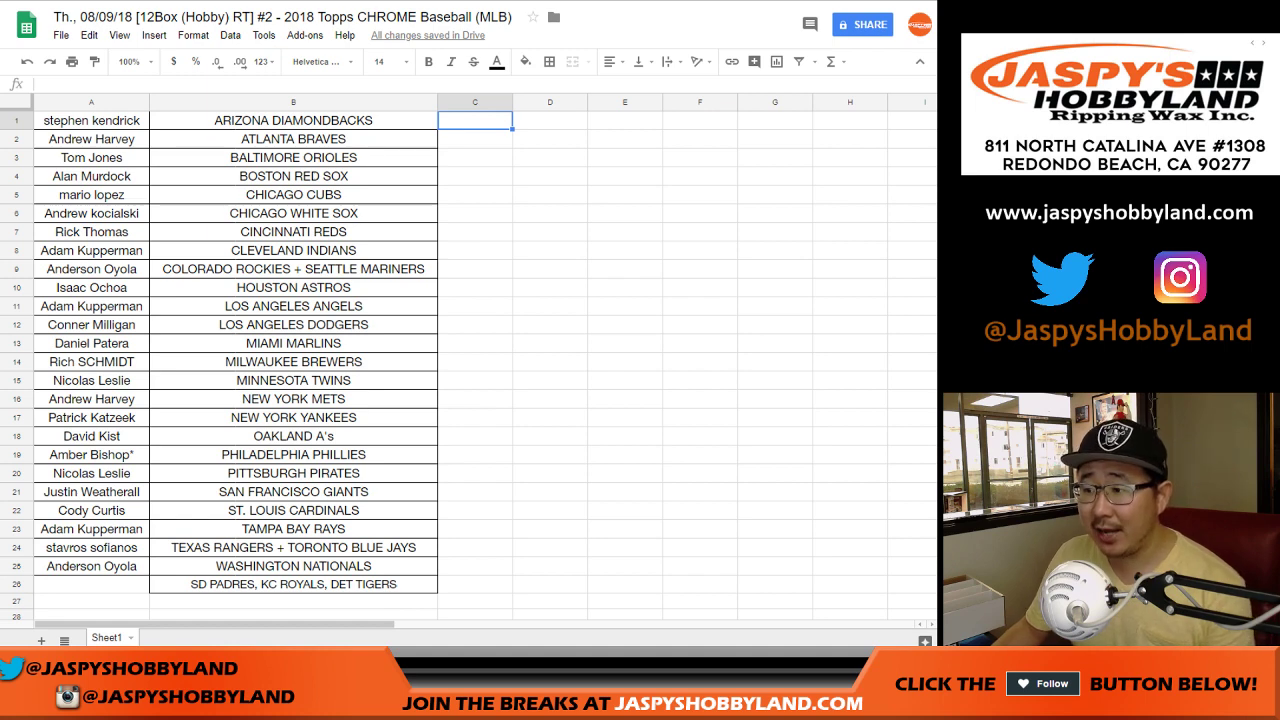
pyautogui.click(17, 288)
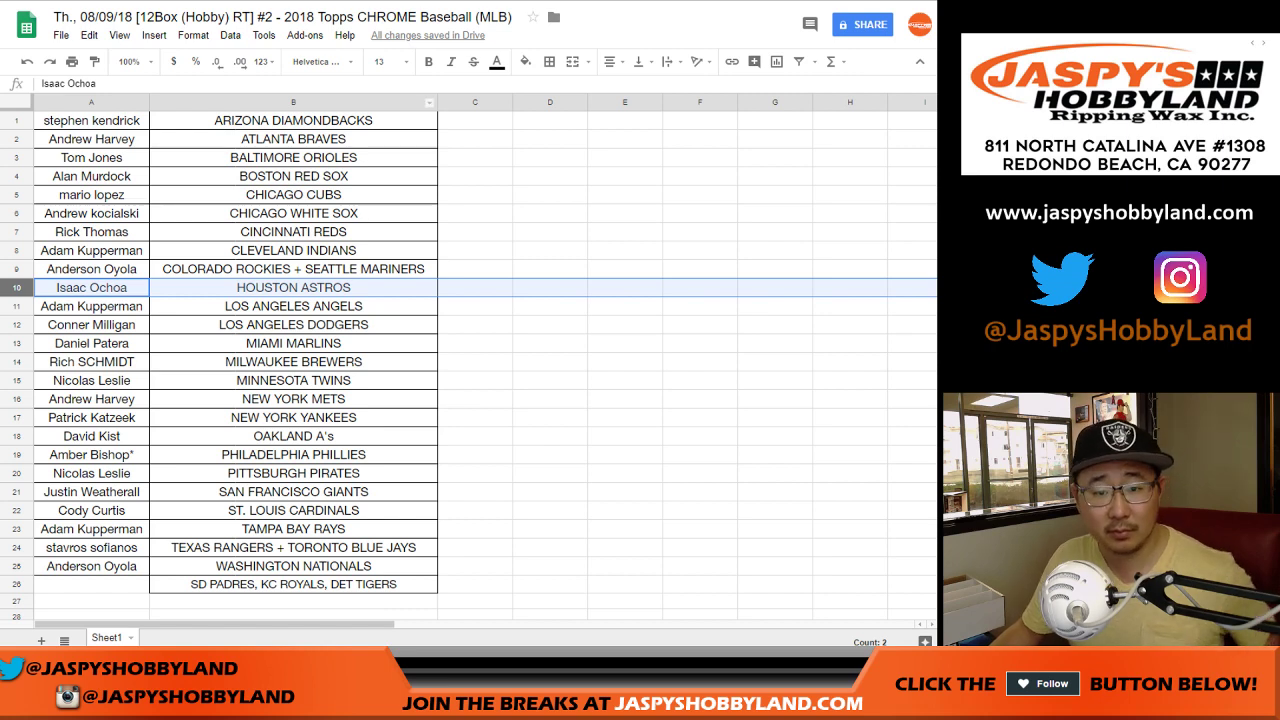
pyautogui.keyDown('ctrl'); pyautogui.click(17, 213); pyautogui.keyUp('ctrl')
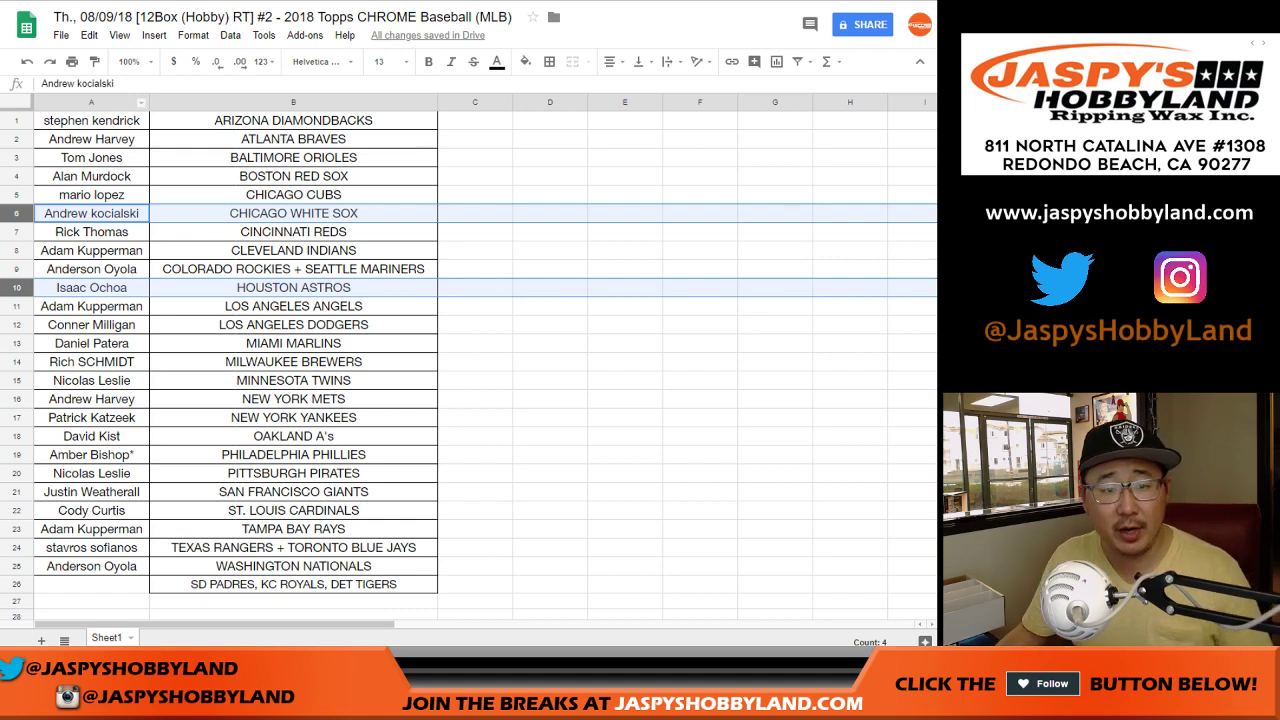
# - Print only the selected cells A1:B25, leaving out the extra teams row, and check the header and footer options before printing
pyautogui.click(91, 120)
pyautogui.keyDown('shift'); pyautogui.click(293, 566); pyautogui.keyUp('shift')
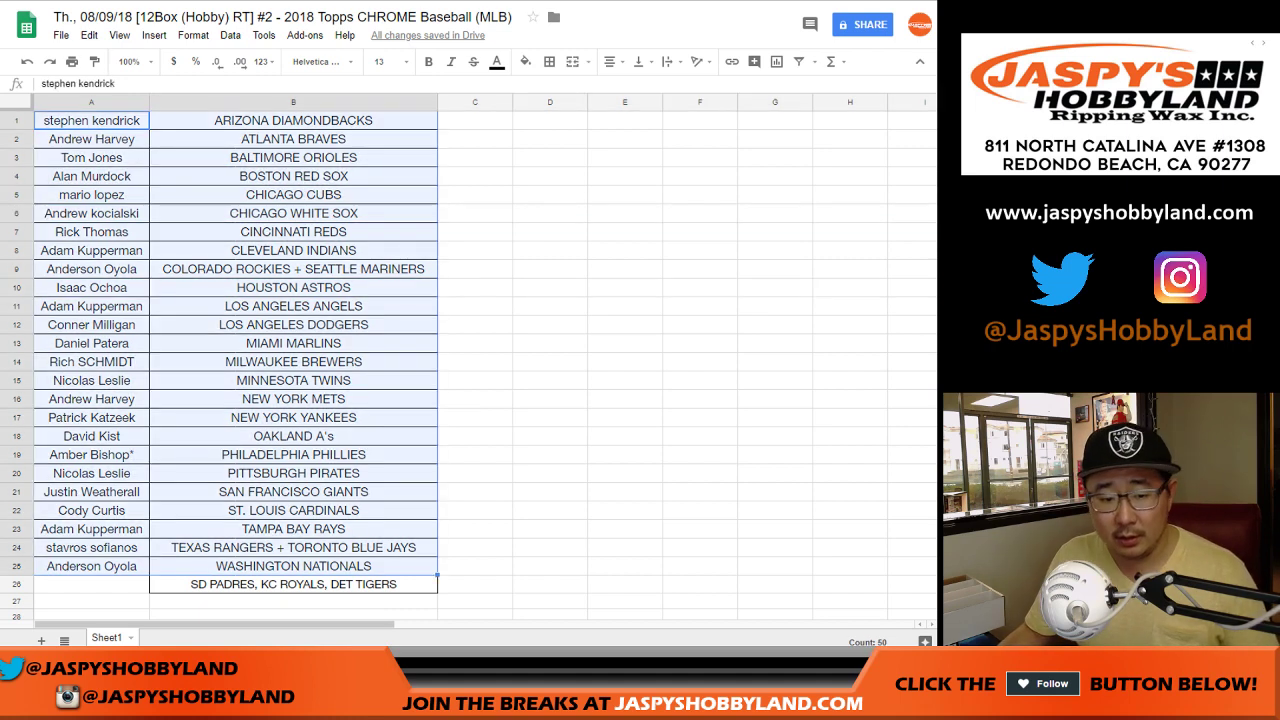
pyautogui.click(72, 62)
pyautogui.click(830, 87)
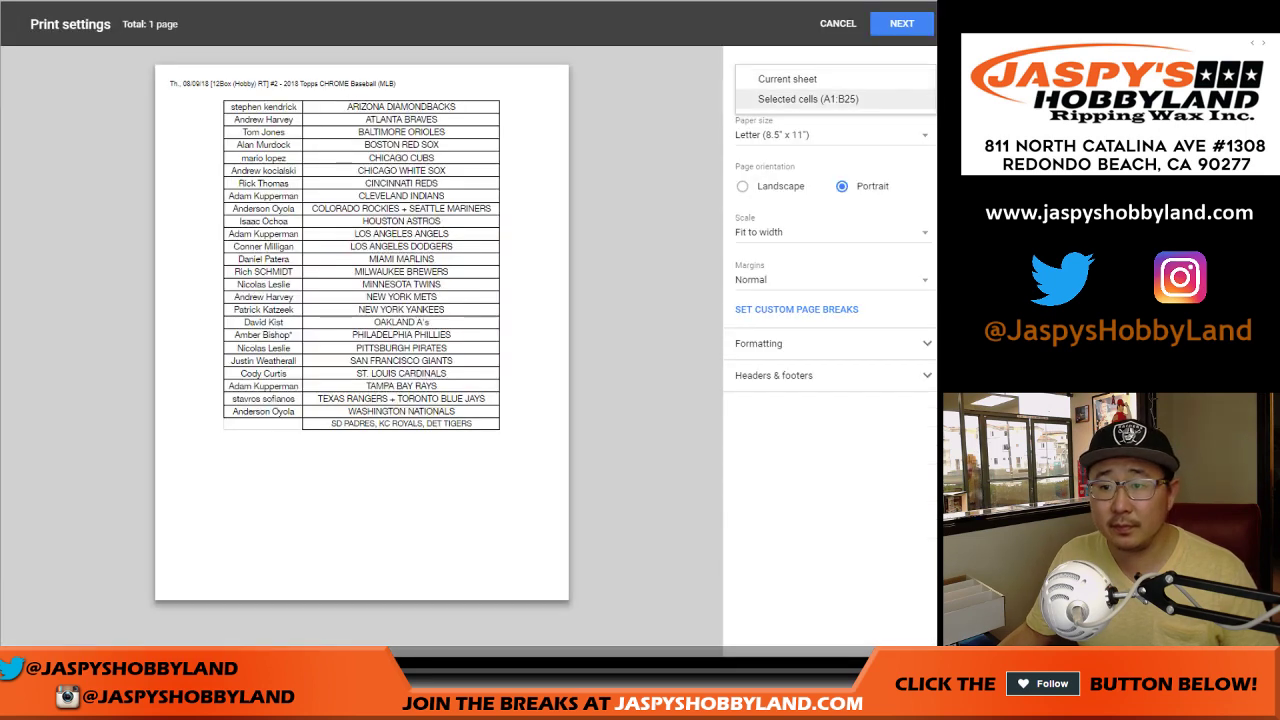
pyautogui.click(808, 99)
pyautogui.click(830, 376)
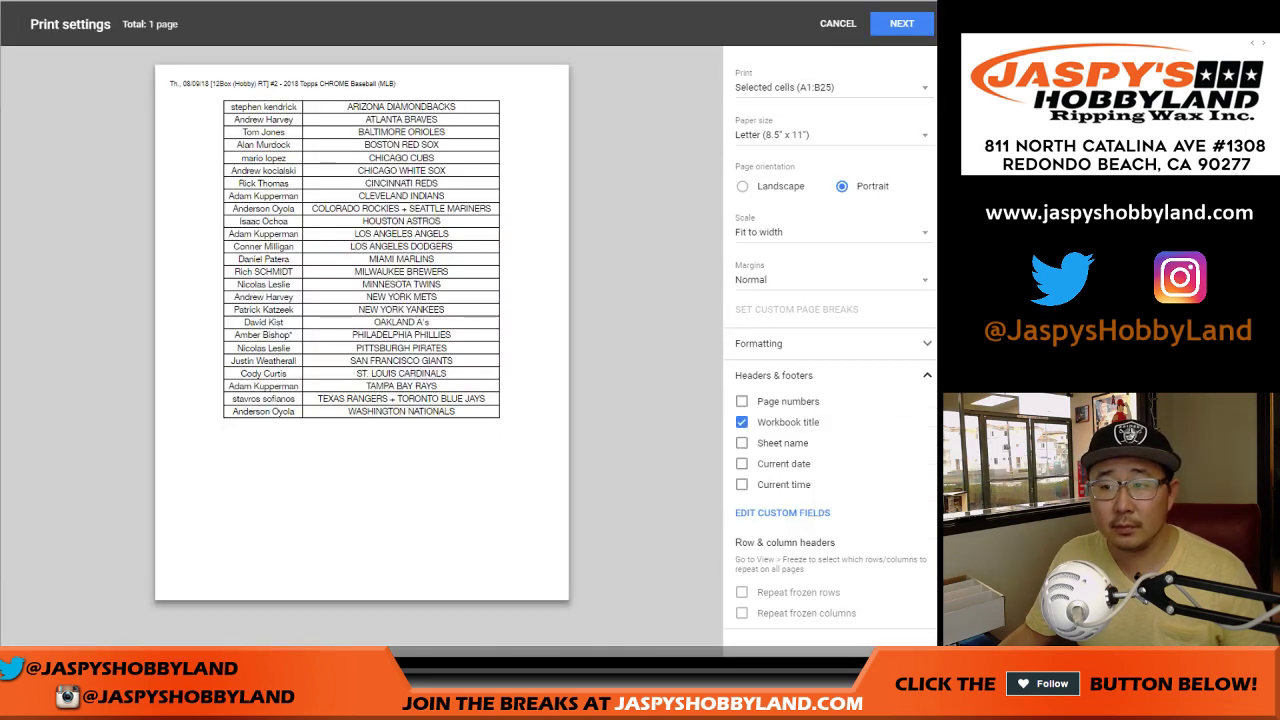
pyautogui.click(902, 24)
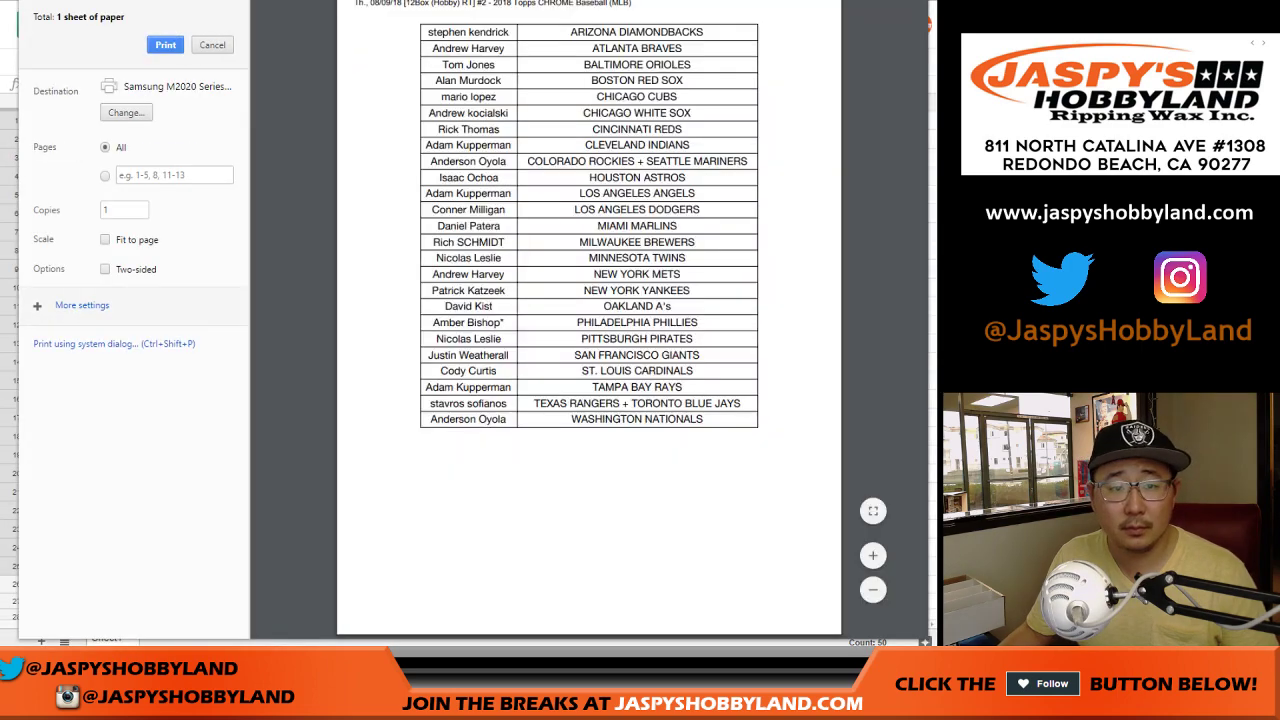
pyautogui.click(165, 44)
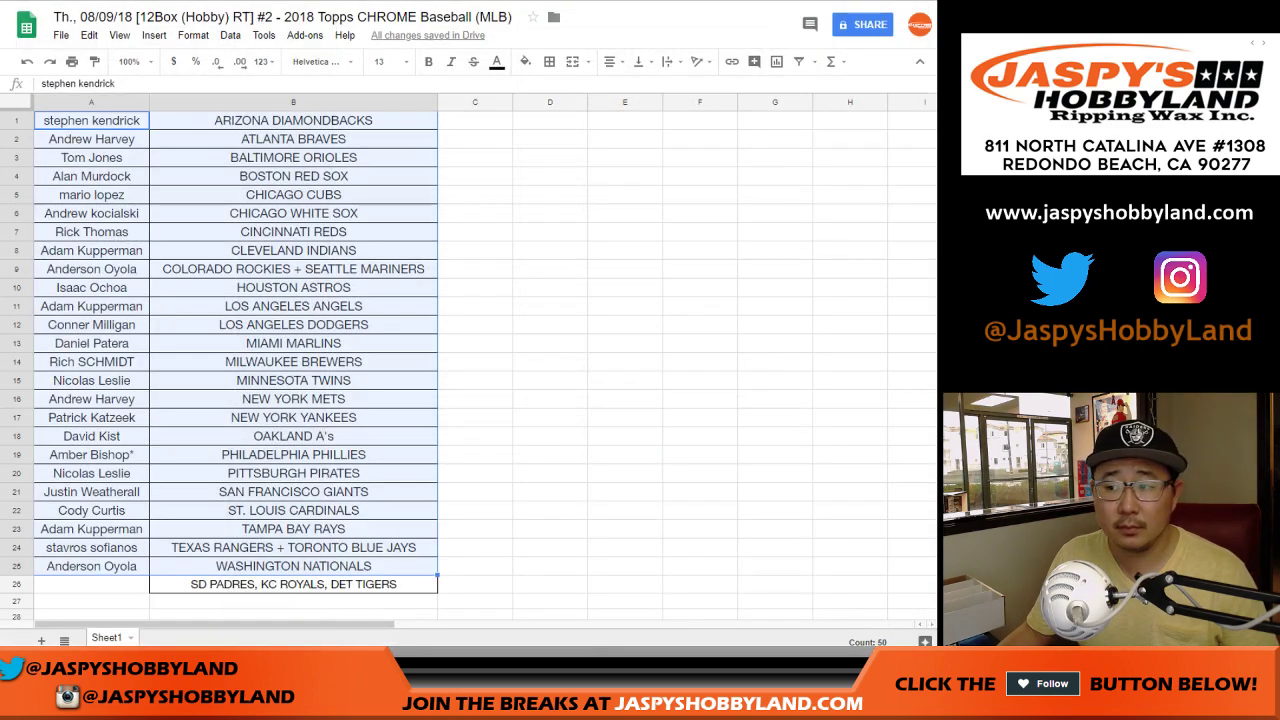